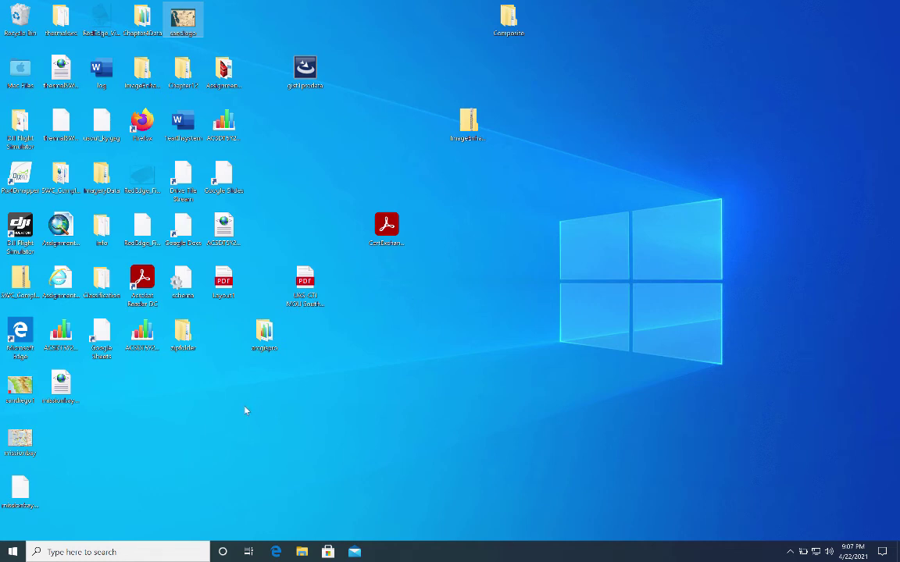
# Launch Firefox and decline making it the default browser.
pyautogui.click(151, 550)
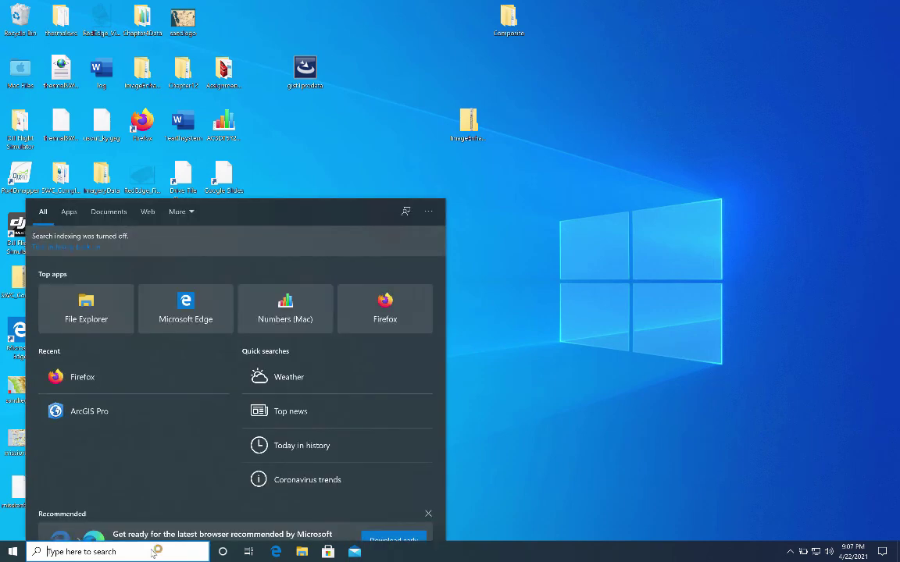
pyautogui.write('fir')
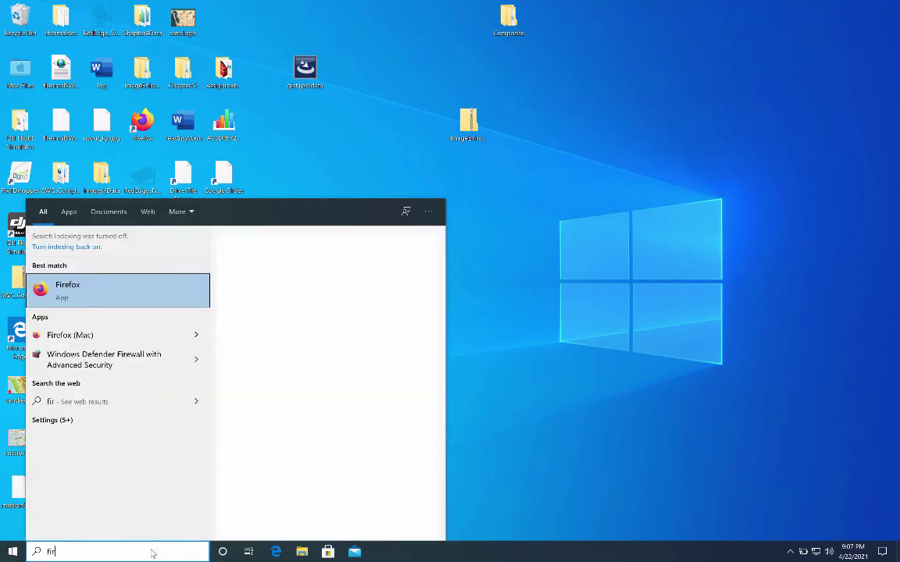
pyautogui.write('efox')
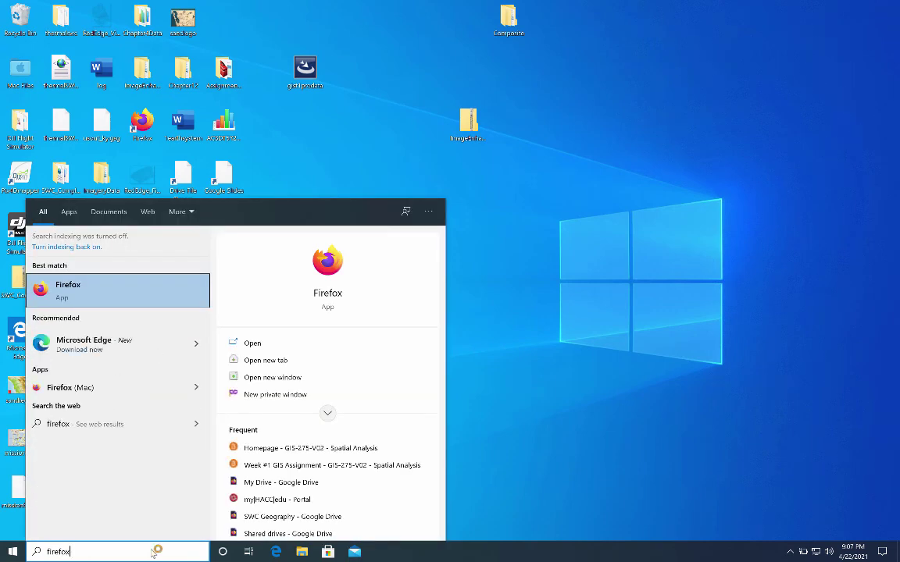
pyautogui.press('Return')
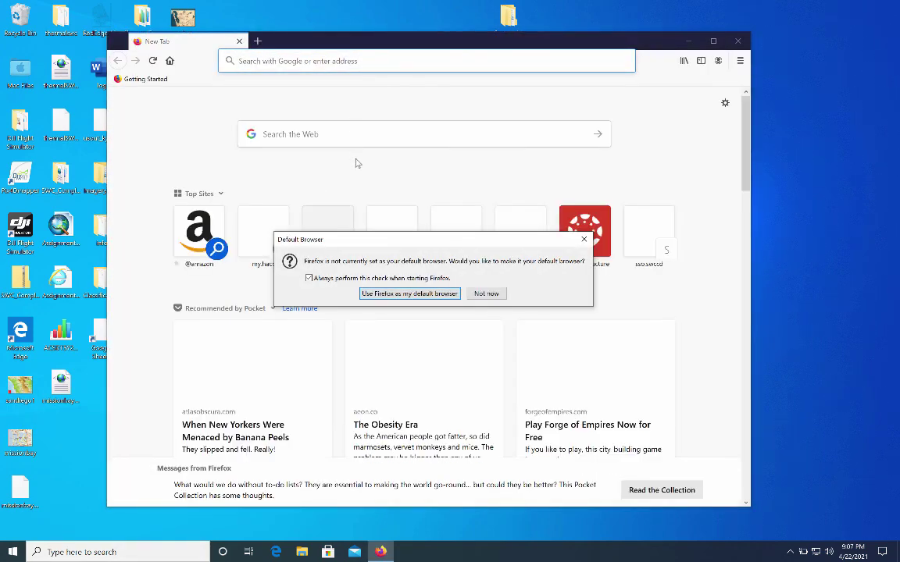
pyautogui.click(489, 294)
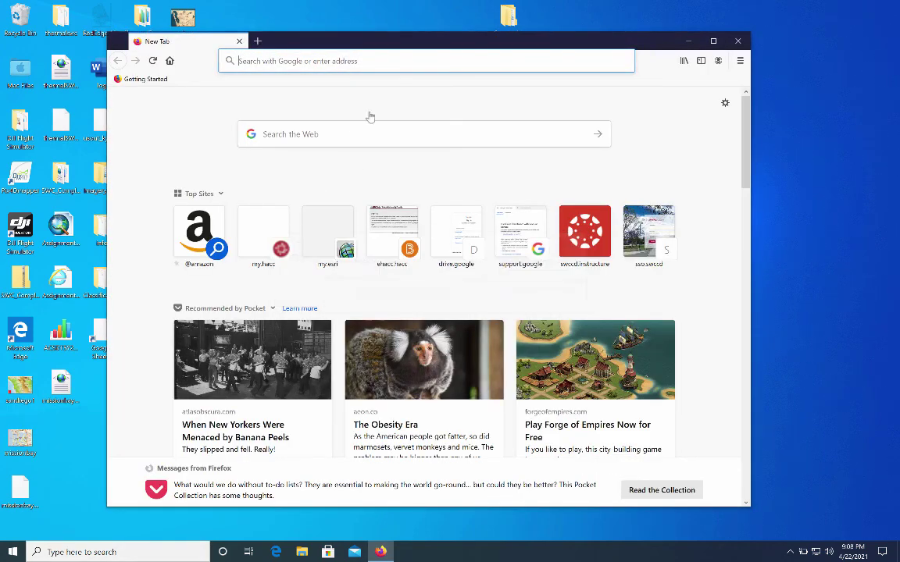
# Search Google for images of "mission bay california map jpeg".
pyautogui.click(350, 60)
pyautogui.write('mission bay california map jpeg')
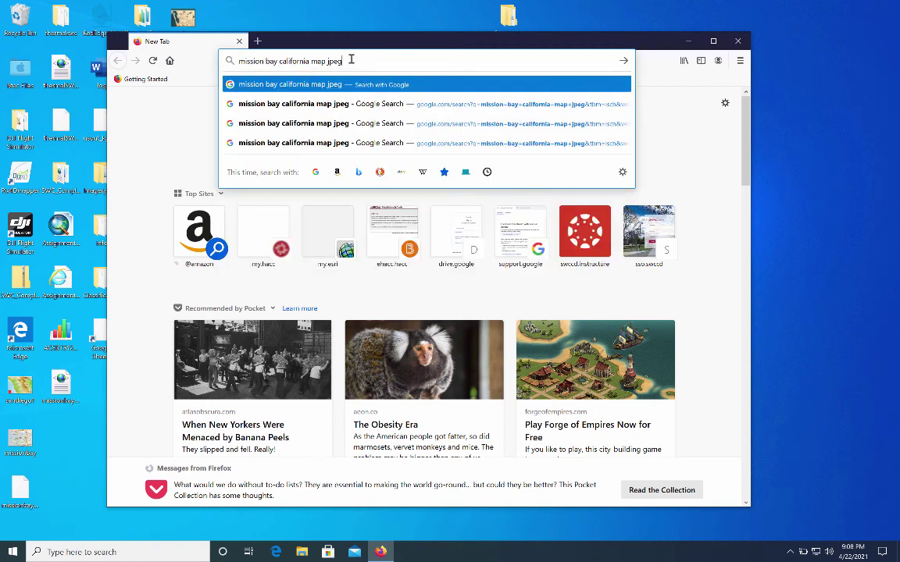
pyautogui.press('Return')
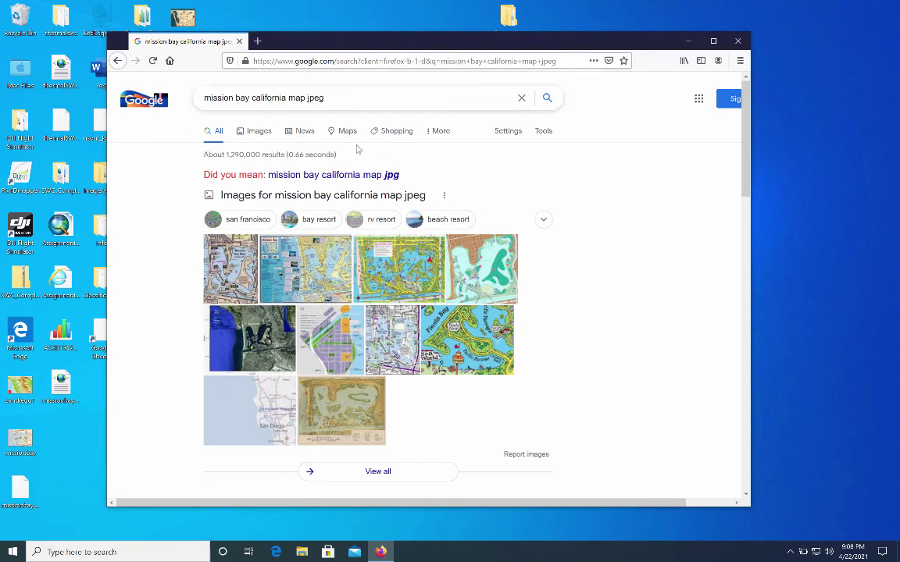
pyautogui.click(259, 132)
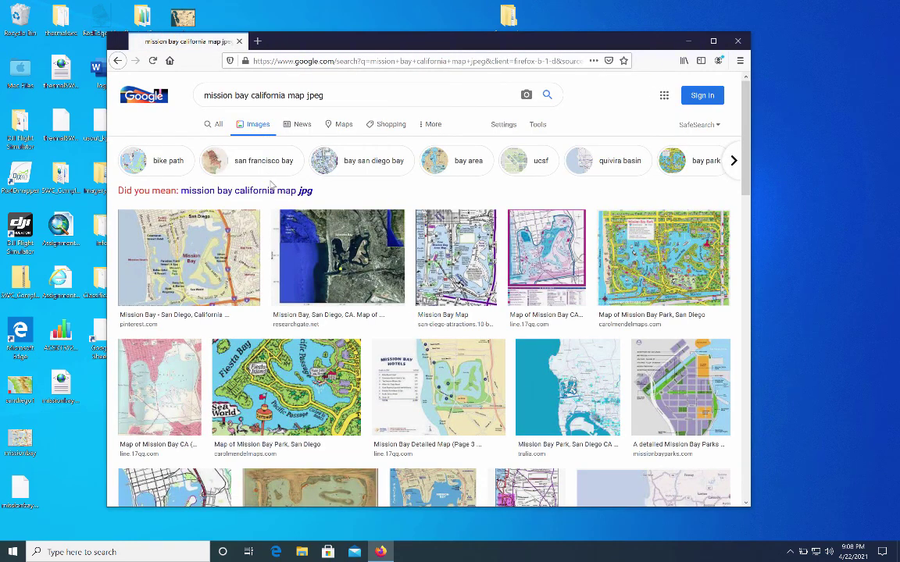
# Save the first Mission Bay - San Diego map image to the Desktop as missionbay1 in GIF format, and close the browser.
pyautogui.click(211, 242)
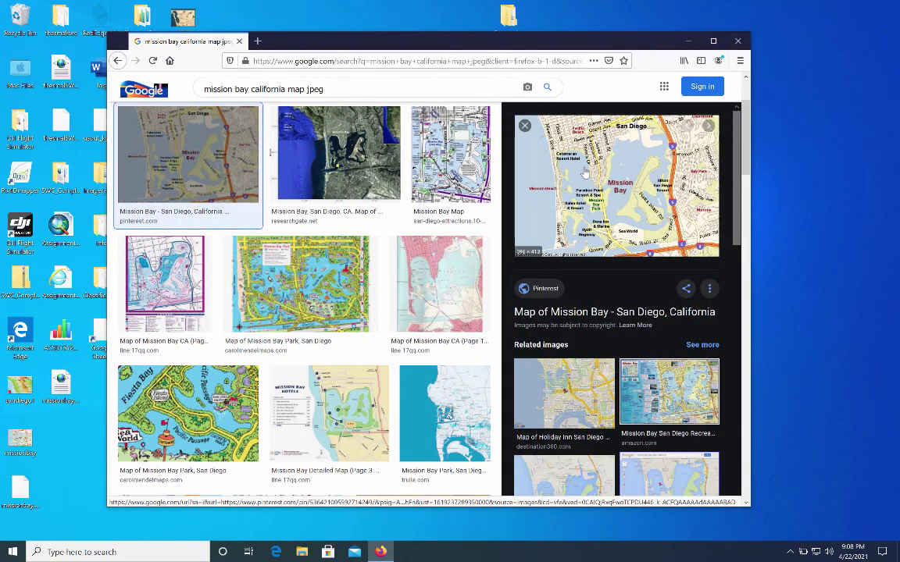
pyautogui.rightClick(585, 172)
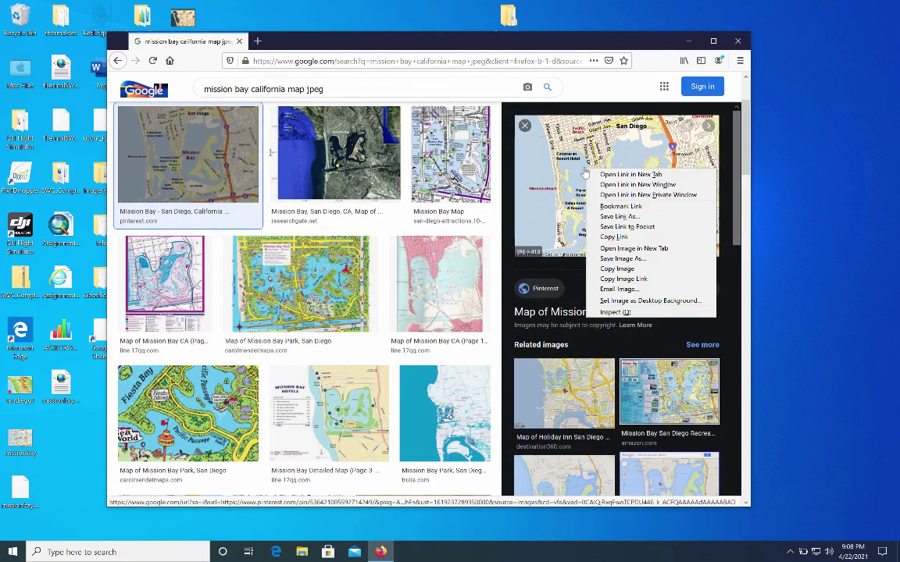
pyautogui.click(615, 263)
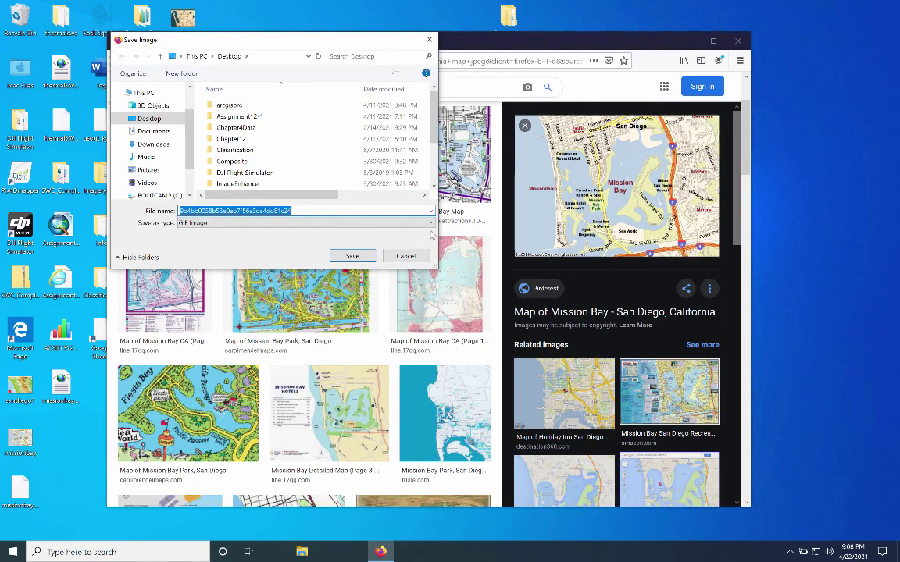
pyautogui.write('mis')
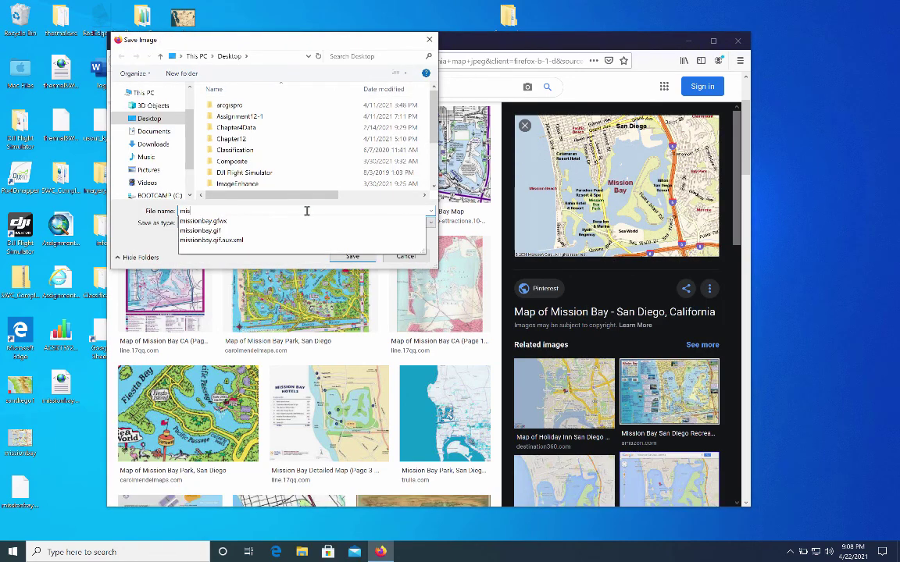
pyautogui.write('sionbay1')
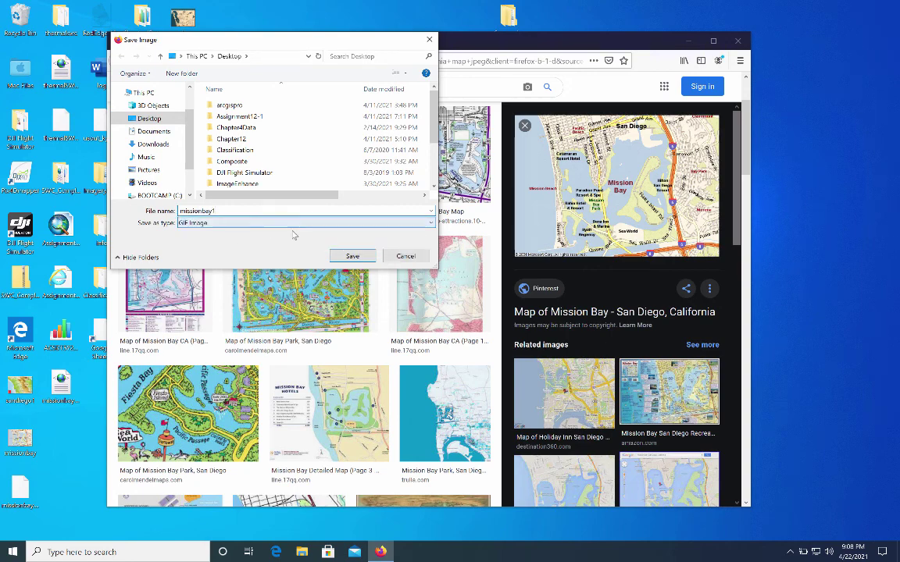
pyautogui.click(352, 257)
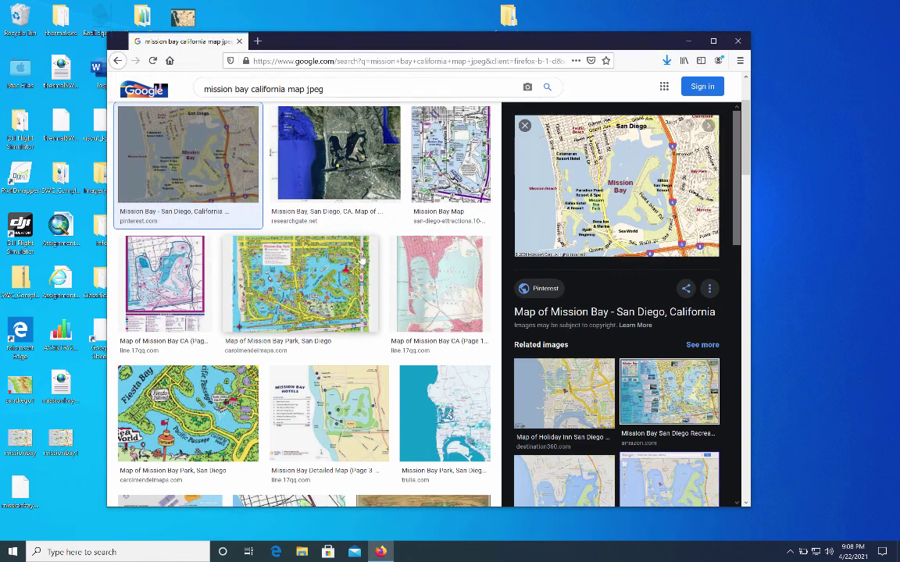
pyautogui.click(738, 41)
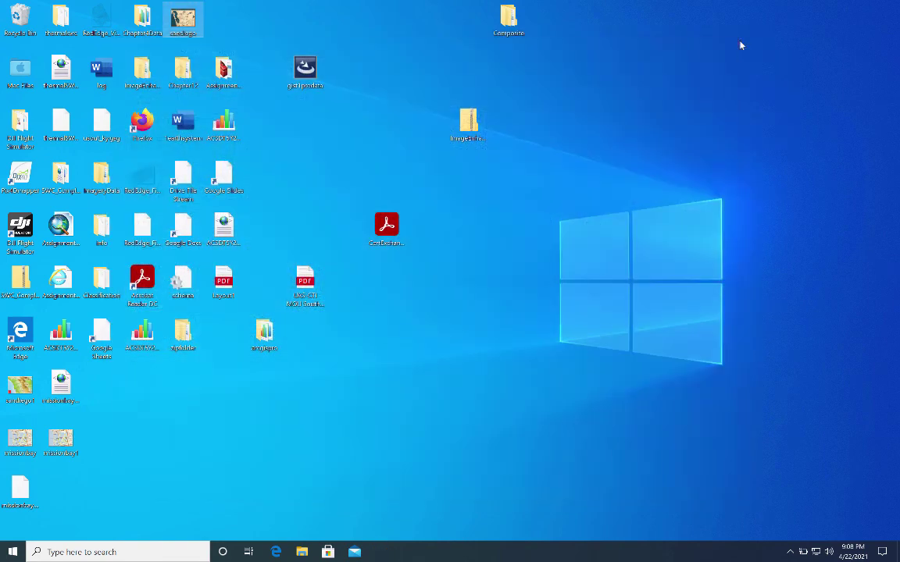
# Launch ArcGIS Pro and create a project from the blank Map template, keeping the default name and location.
pyautogui.click(167, 548)
pyautogui.write('arc')
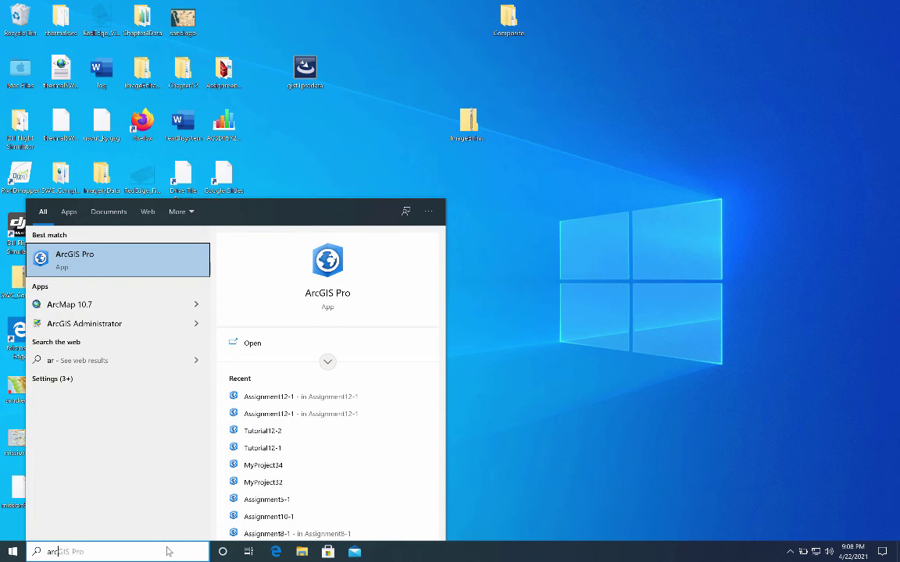
pyautogui.write('gis pro')
pyautogui.press('Return')
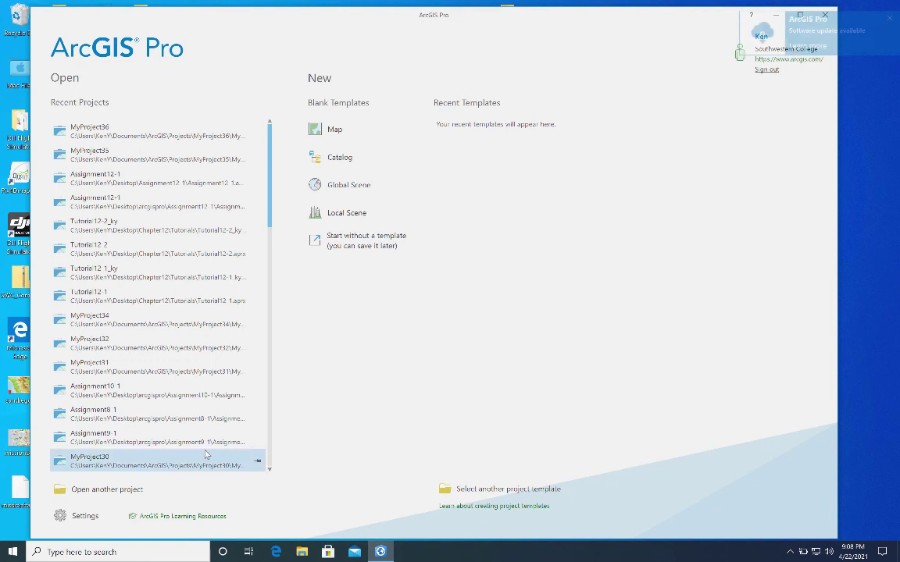
pyautogui.click(341, 127)
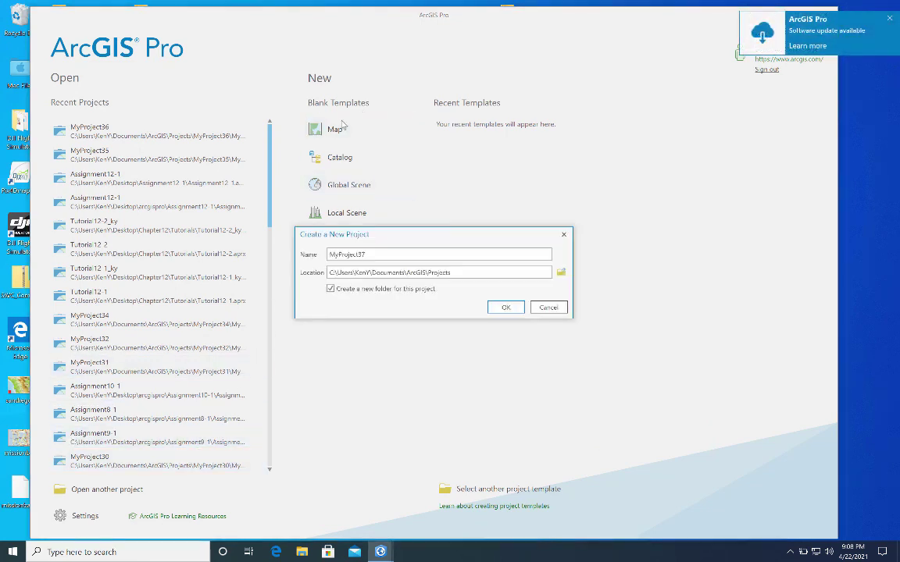
pyautogui.click(504, 308)
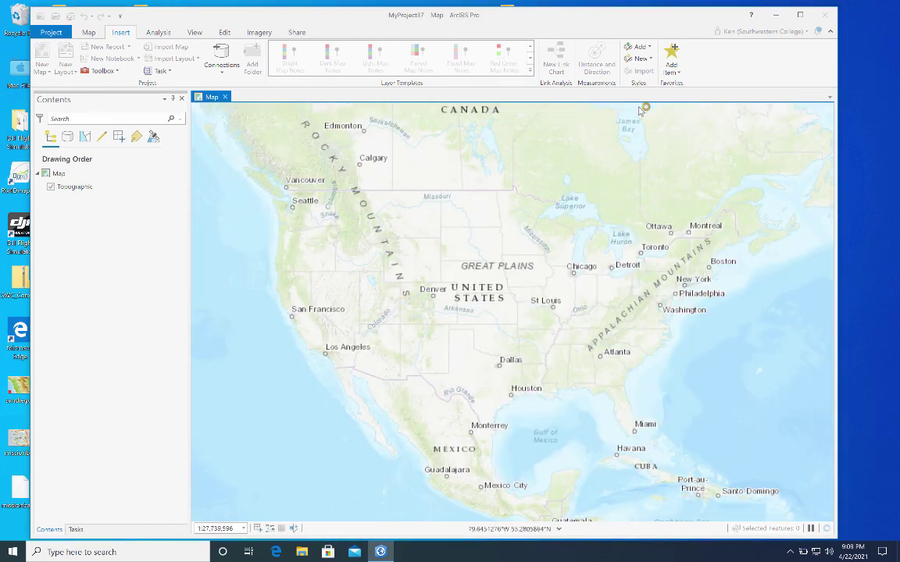
# Locate "mission bay, ca" and centre the map on the Mission Bay, San Diego, California result.
pyautogui.click(88, 32)
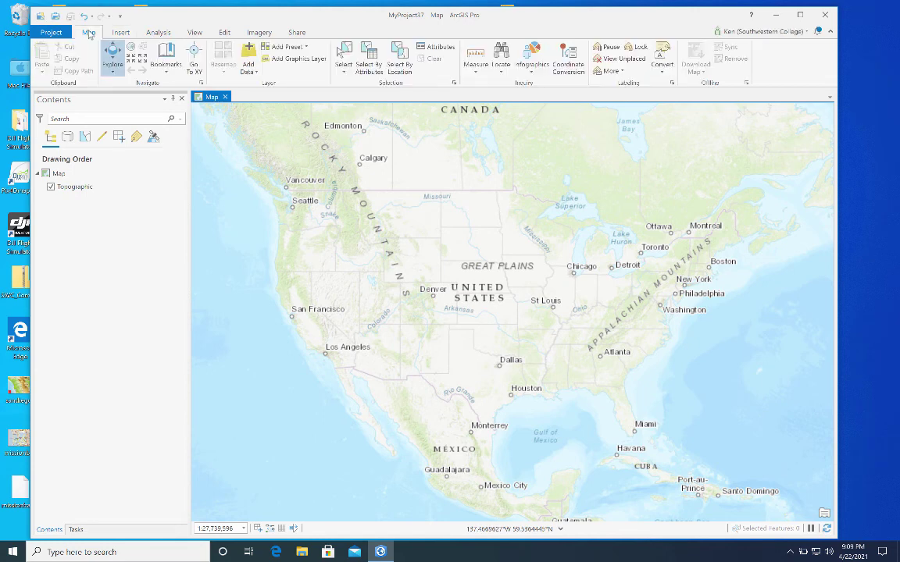
pyautogui.click(503, 71)
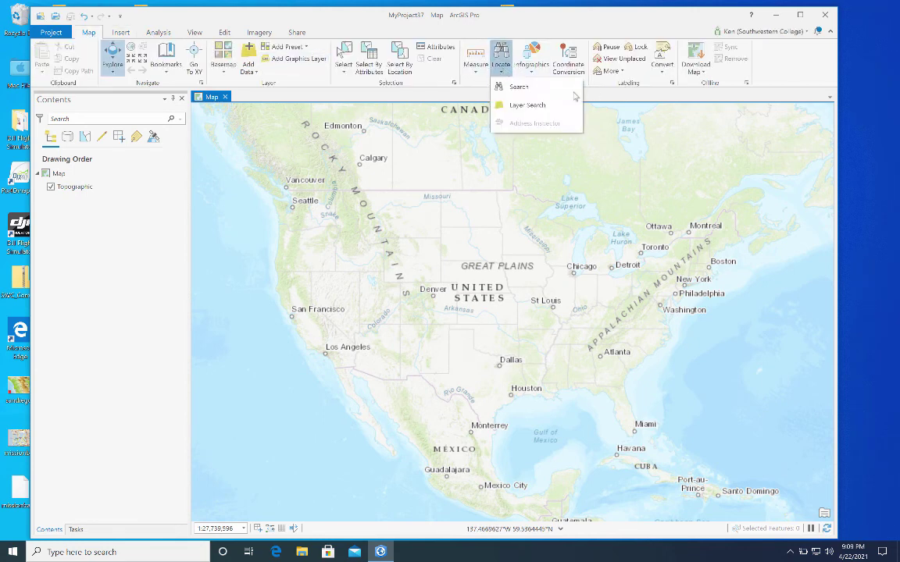
pyautogui.click(535, 87)
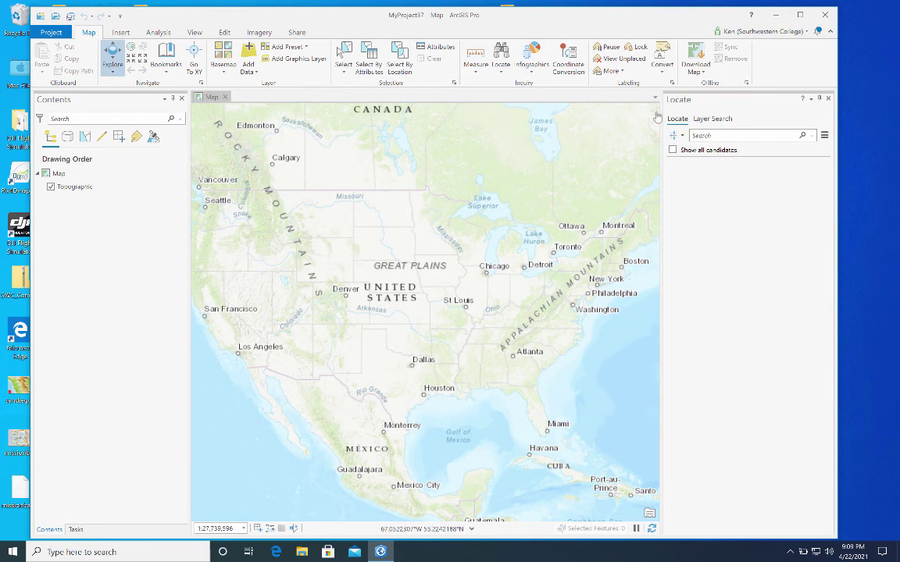
pyautogui.click(711, 135)
pyautogui.write('mission bay, ca')
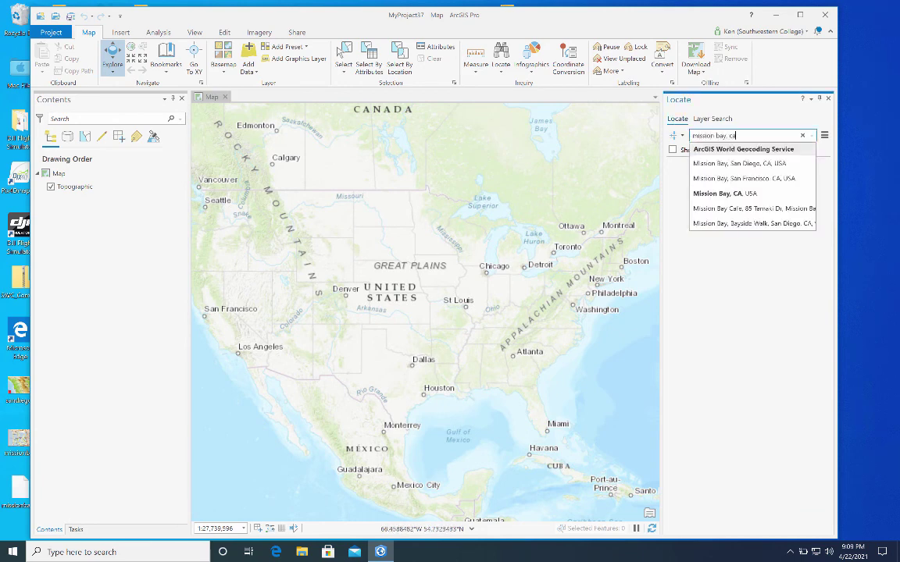
pyautogui.press('Return')
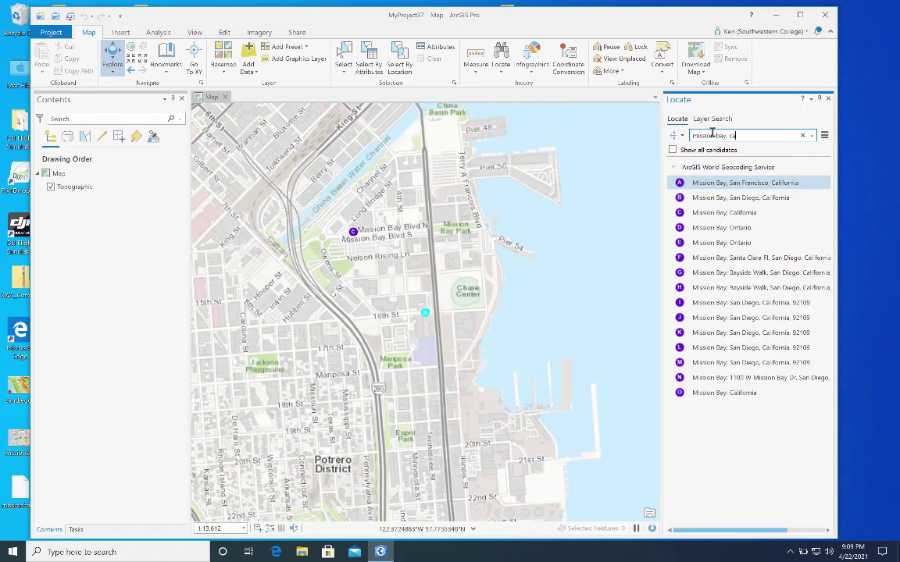
pyautogui.click(734, 198)
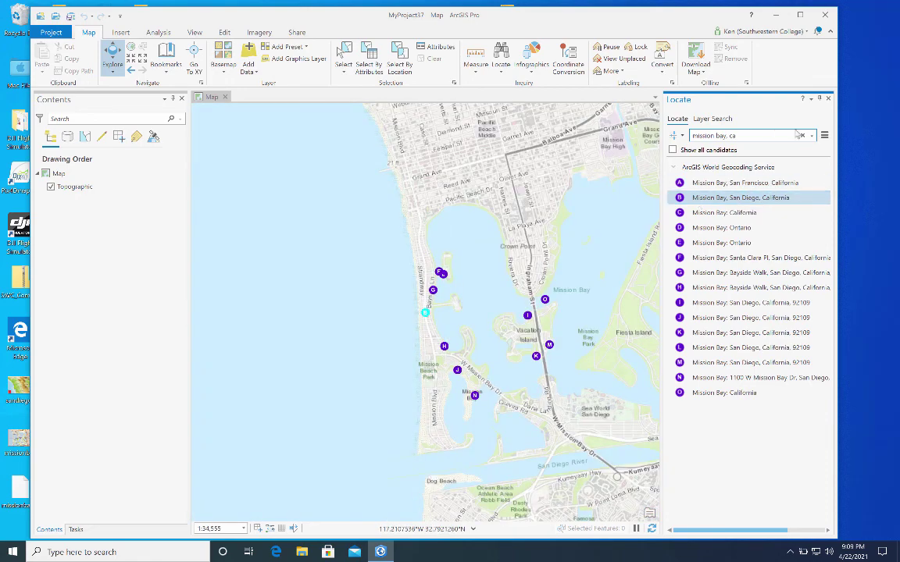
pyautogui.click(827, 100)
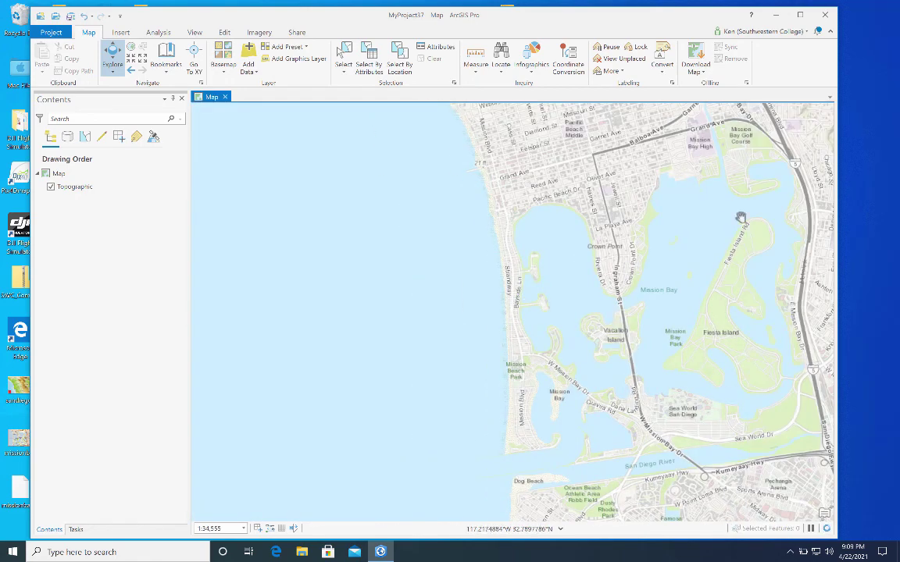
pyautogui.moveTo(743, 218); pyautogui.dragTo(541, 211)
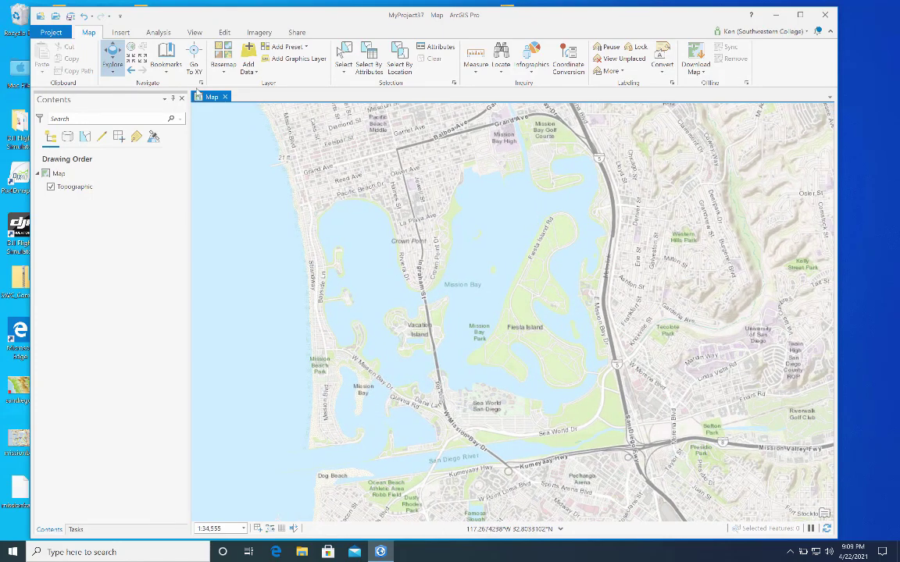
# Add the missionbay1.gif raster from the Desktop to the map.
pyautogui.click(250, 66)
pyautogui.click(251, 58)
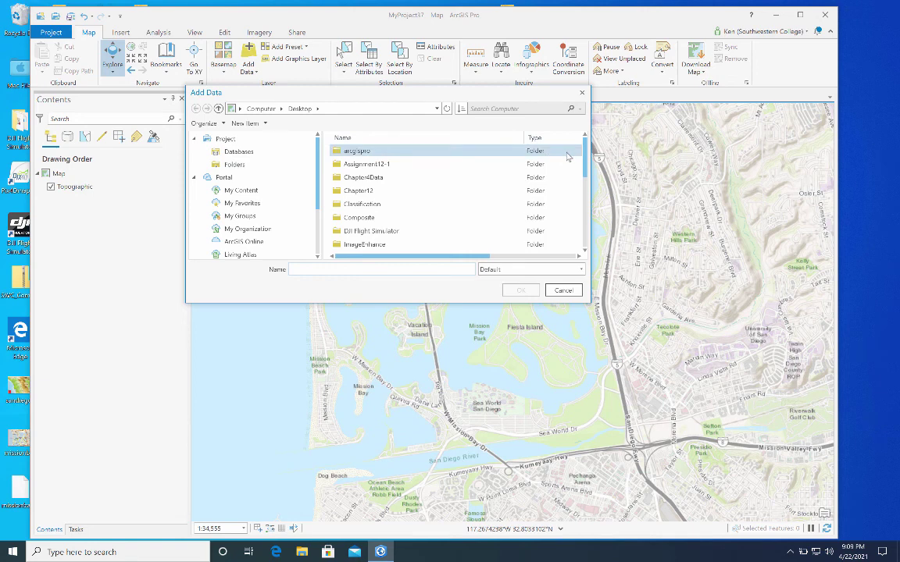
pyautogui.moveTo(585, 167); pyautogui.dragTo(582, 215)
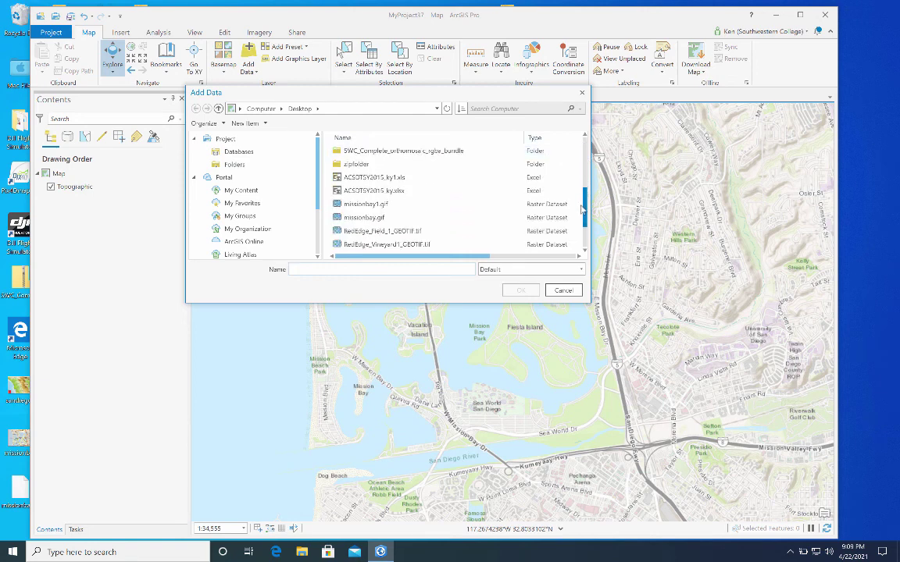
pyautogui.click(394, 203)
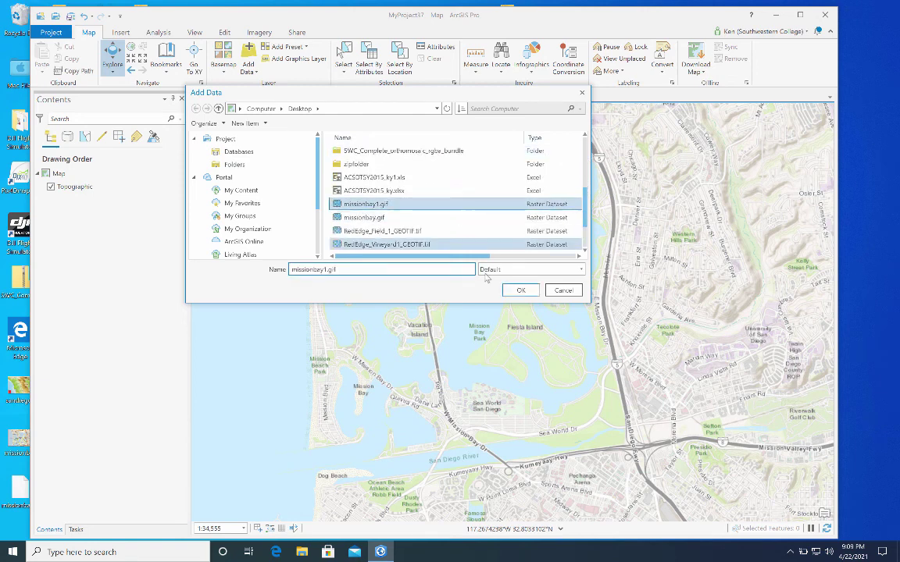
pyautogui.click(520, 290)
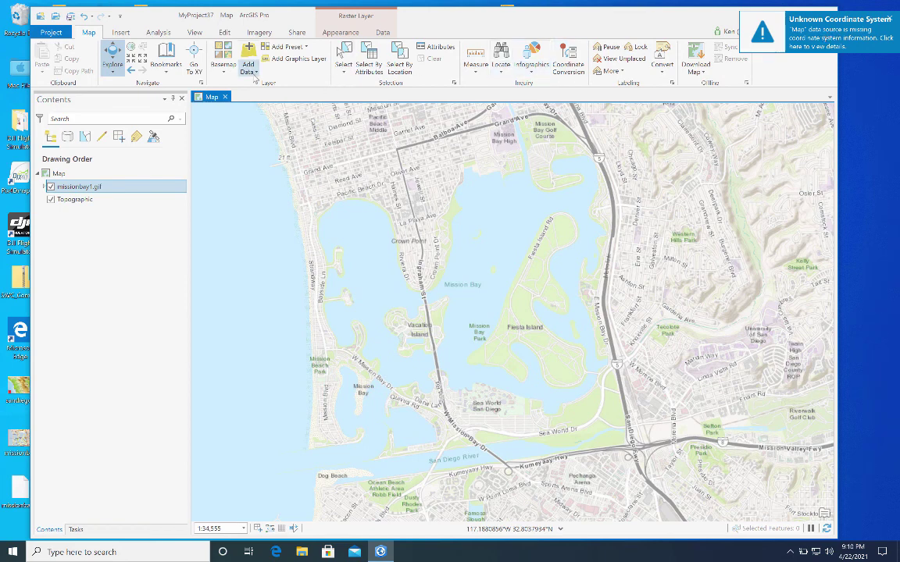
# Select the missionbay1.gif layer and start a georeferencing session for it.
pyautogui.click(110, 188)
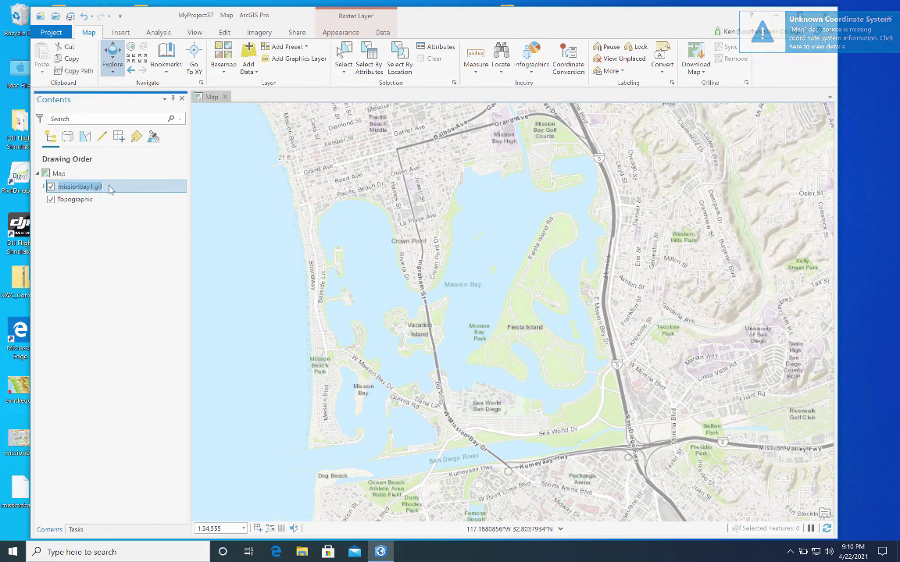
pyautogui.click(102, 187)
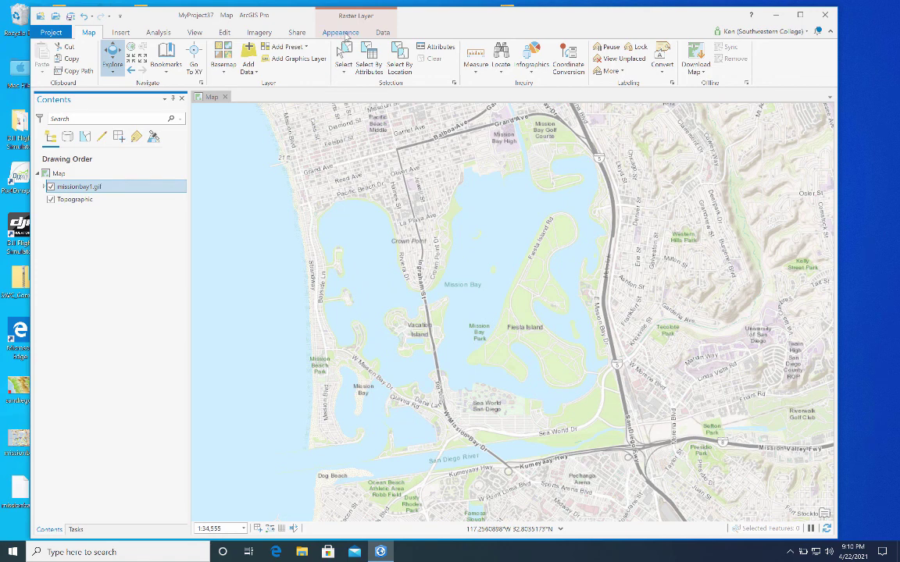
pyautogui.click(262, 32)
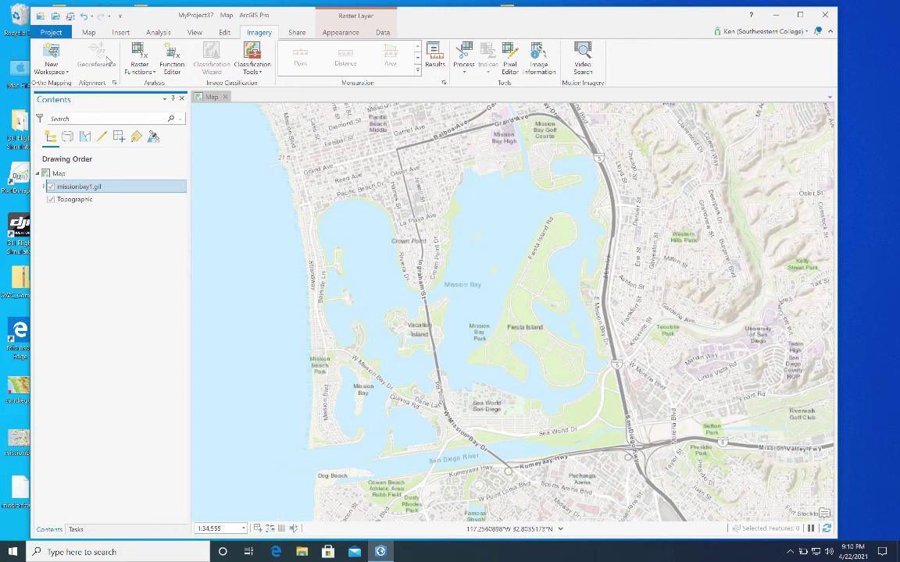
pyautogui.click(107, 62)
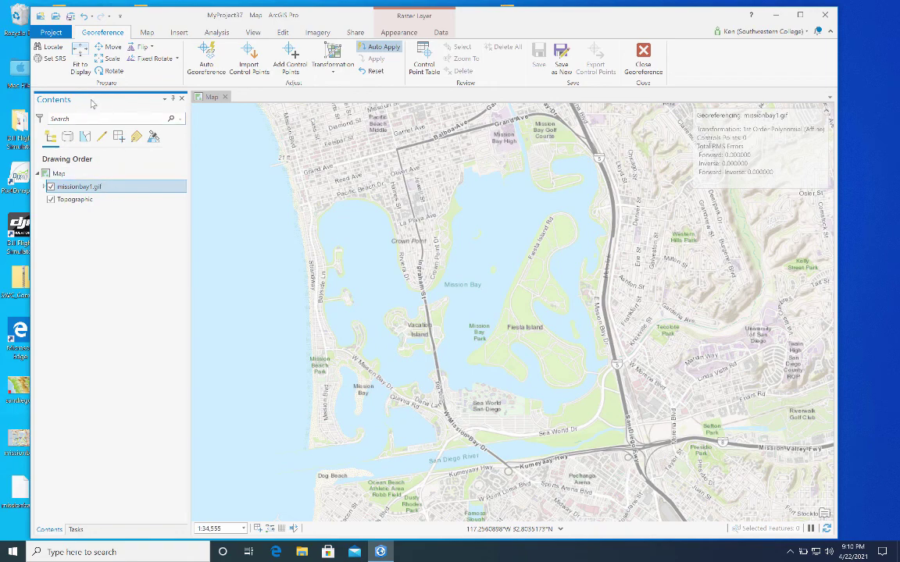
# Fit the missionbay1.gif raster to the current map display and toggle its visibility to compare it with the basemap.
pyautogui.click(81, 57)
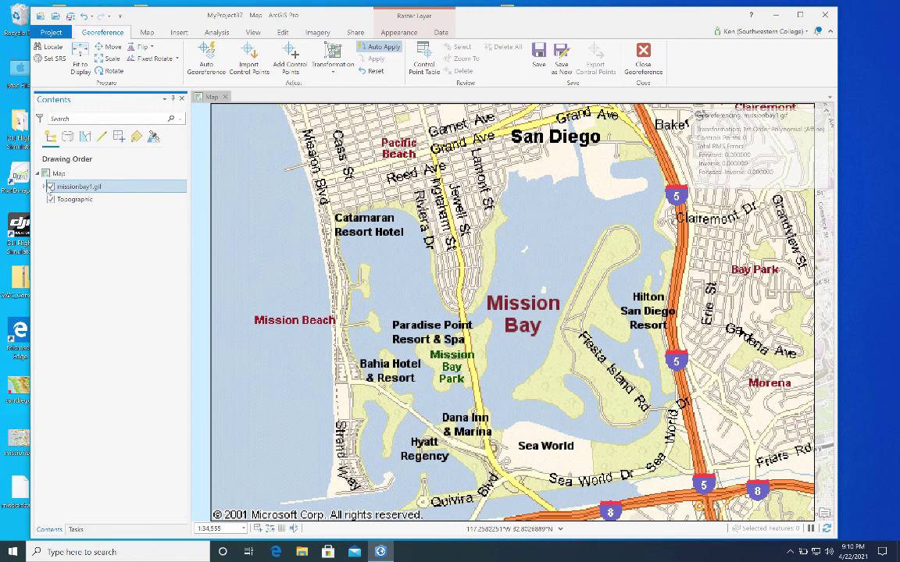
pyautogui.click(50, 186)
pyautogui.click(51, 187)
pyautogui.click(51, 187)
pyautogui.click(50, 187)
pyautogui.click(51, 186)
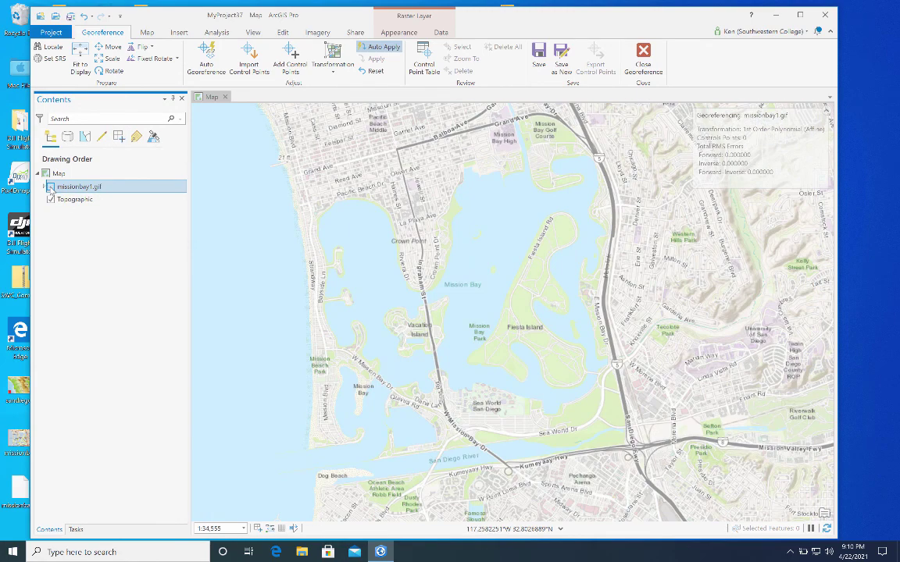
pyautogui.click(51, 186)
pyautogui.click(51, 187)
pyautogui.click(51, 186)
pyautogui.click(51, 186)
pyautogui.click(51, 186)
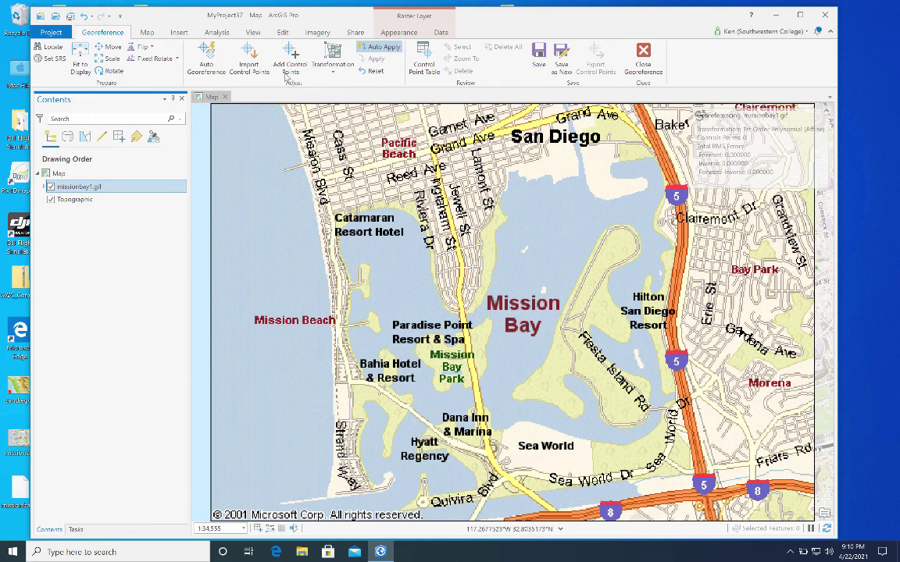
# Set the missionbay1.gif layer's transparency to 100% to reveal the basemap beneath it.
pyautogui.click(318, 33)
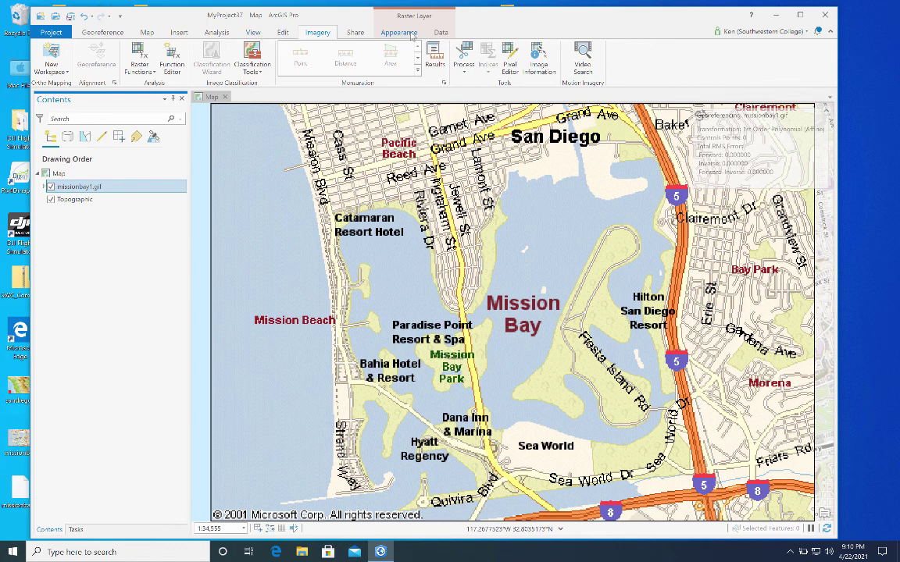
pyautogui.click(407, 34)
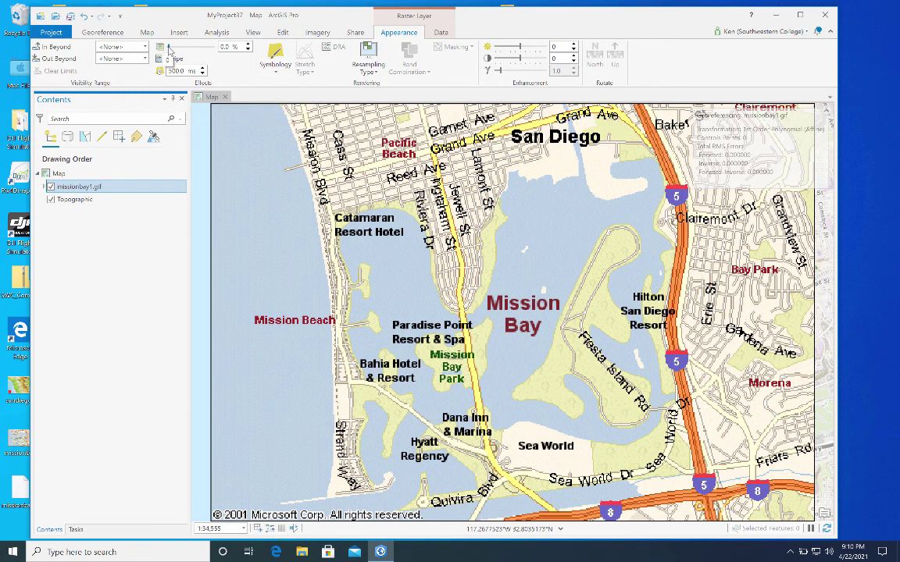
pyautogui.moveTo(169, 49)
pyautogui.mouseDown()
pyautogui.moveTo(232, 51)
pyautogui.moveTo(154, 51)
pyautogui.moveTo(166, 57)
pyautogui.mouseUp()
pyautogui.moveTo(170, 49); pyautogui.dragTo(220, 51)
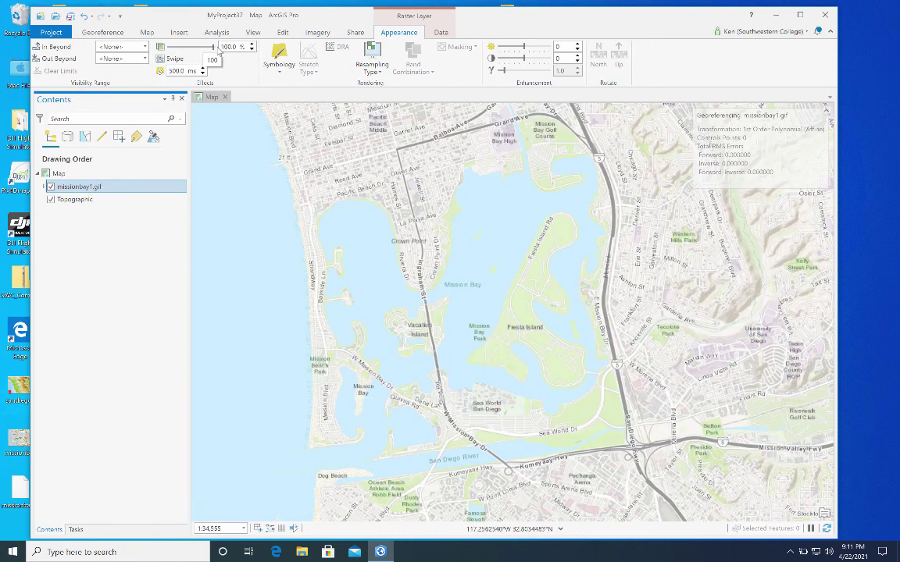
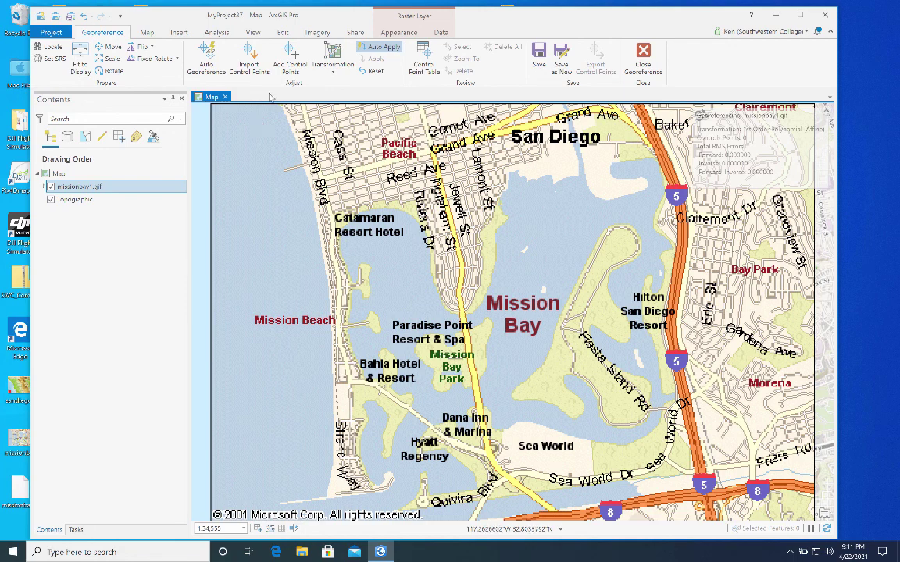
# Add a control point from the image's shoreline at Catamaran Resort Hotel to the matching basemap shoreline, using 100% transparency to place the target.
pyautogui.click(291, 58)
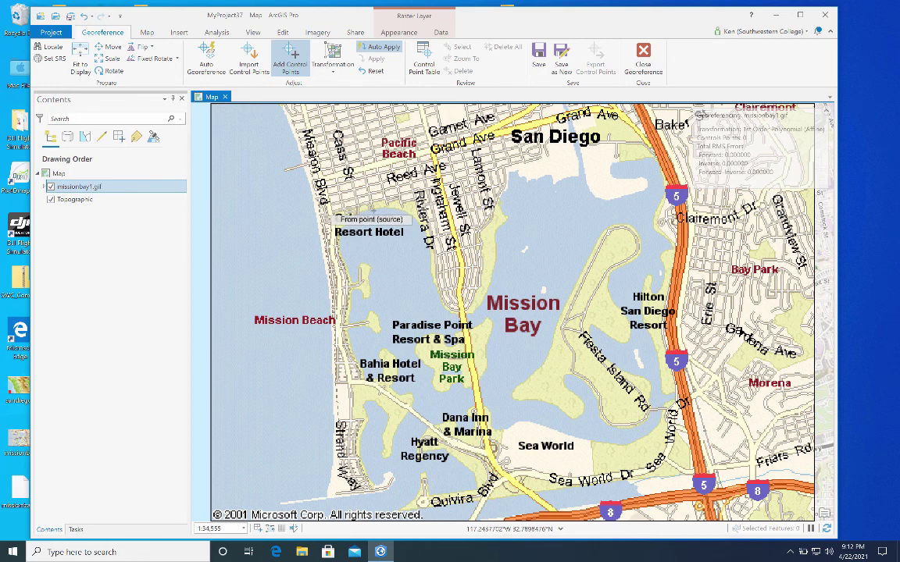
pyautogui.click(373, 211)
pyautogui.click(399, 33)
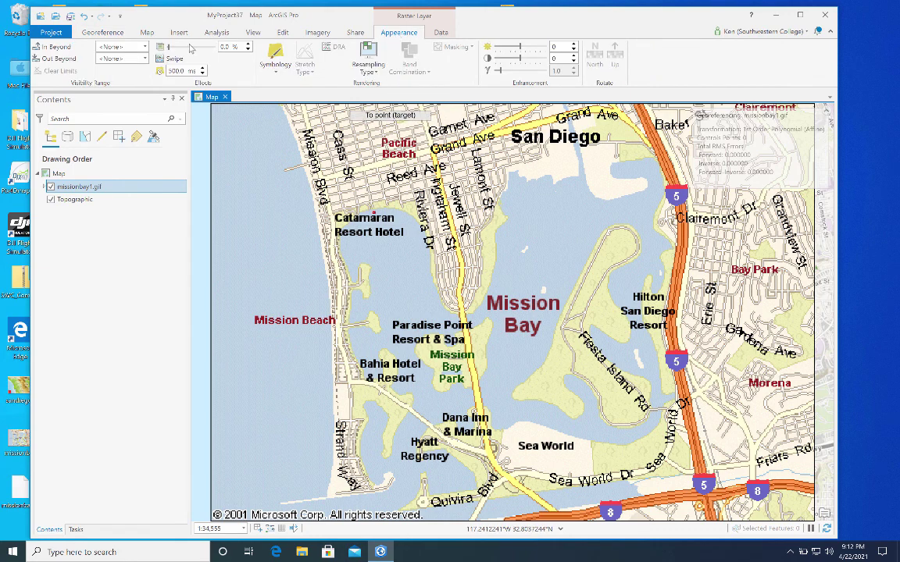
pyautogui.moveTo(169, 49); pyautogui.dragTo(212, 48)
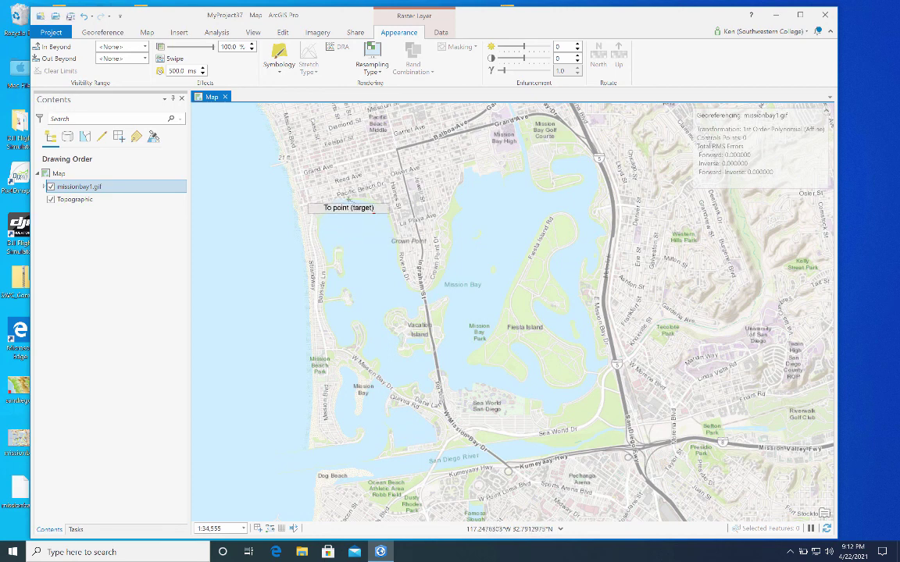
pyautogui.click(349, 199)
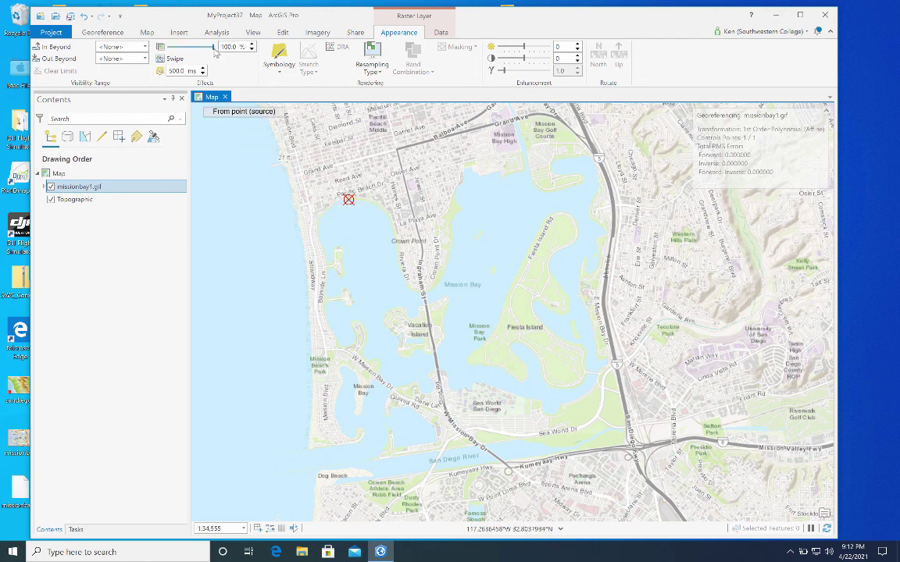
# Link the southern tip of Crown Point on the opaque image to its basemap location as a second control point, using 100% transparency.
pyautogui.moveTo(214, 48); pyautogui.dragTo(160, 49)
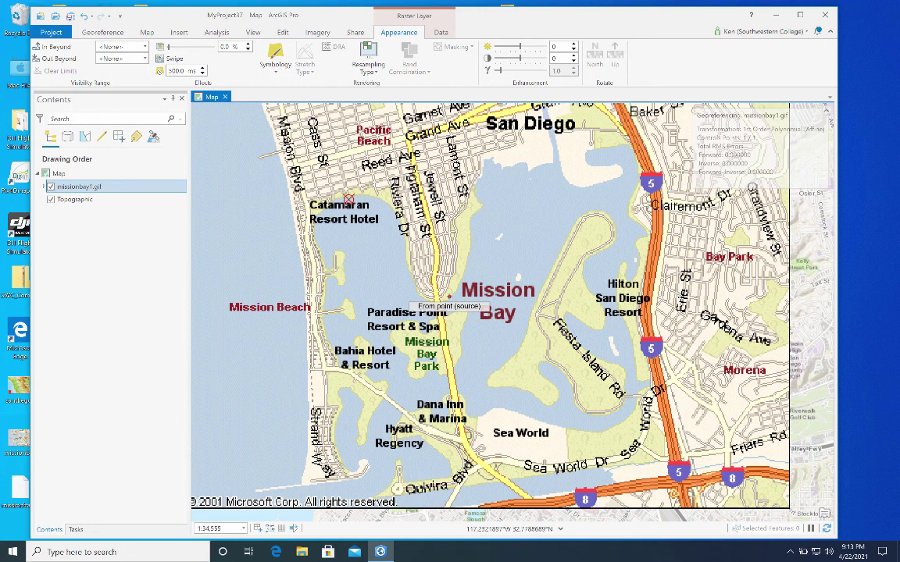
pyautogui.click(449, 297)
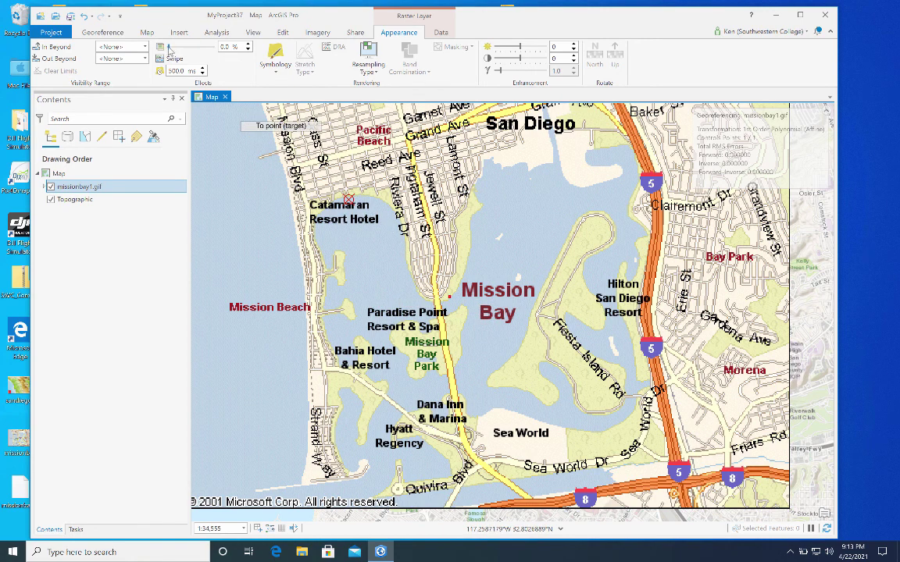
pyautogui.moveTo(169, 48); pyautogui.dragTo(223, 49)
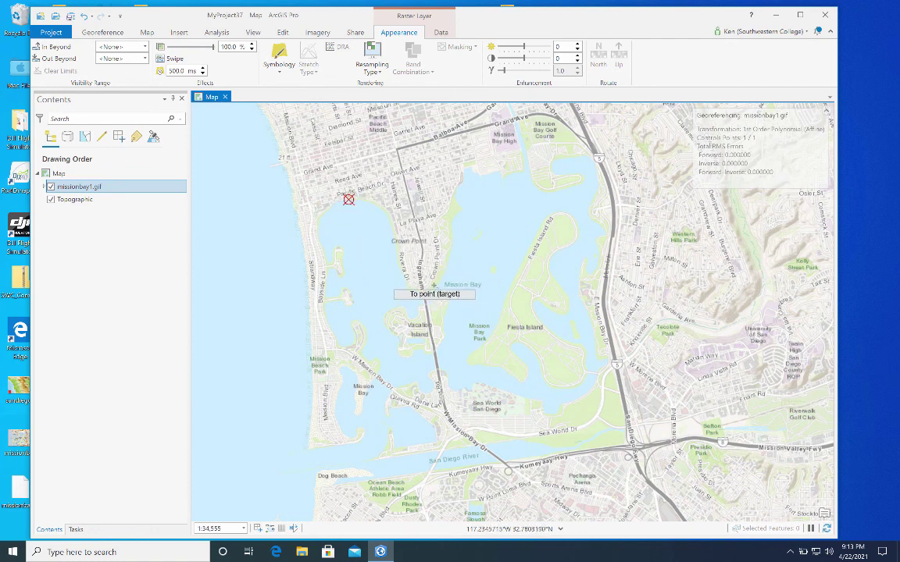
pyautogui.click(433, 286)
# Try to add a third control point at the southwestern tip of Fiesta Island, using 0% transparency for the source and 100% for the target.
pyautogui.click(195, 48)
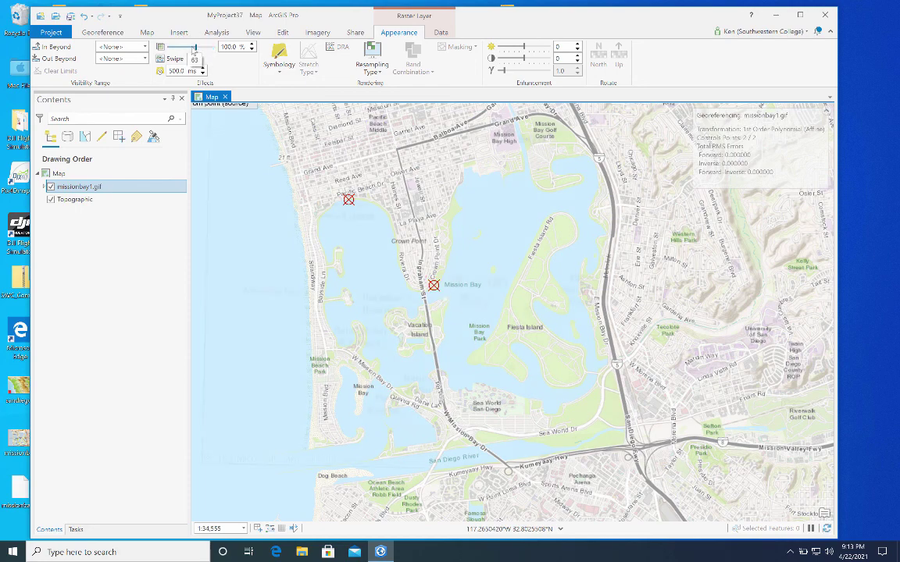
pyautogui.moveTo(195, 48); pyautogui.dragTo(165, 55)
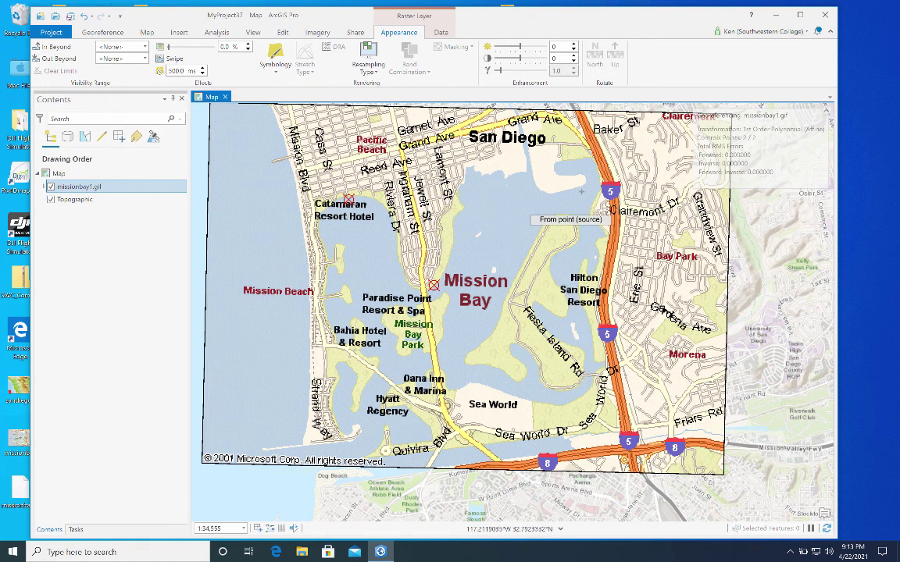
pyautogui.click(466, 361)
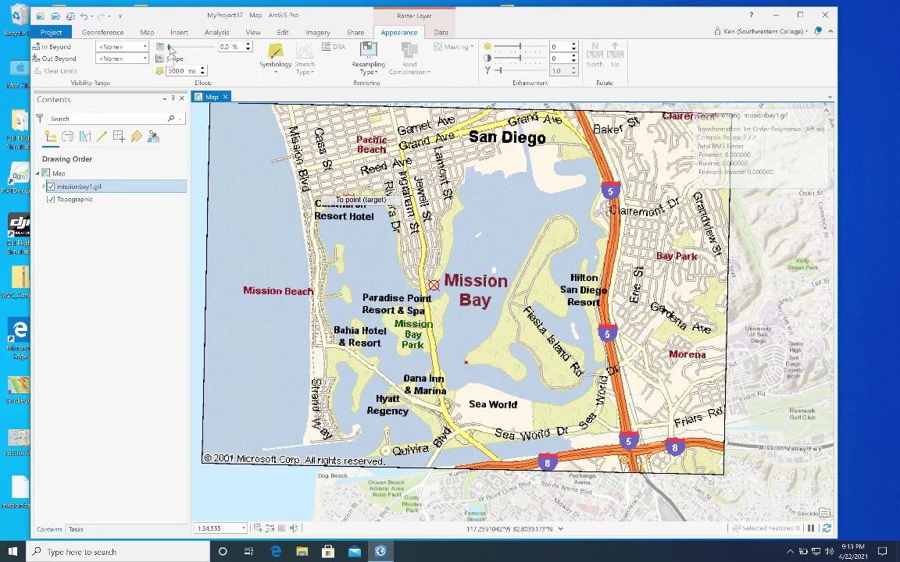
pyautogui.moveTo(170, 50); pyautogui.dragTo(232, 52)
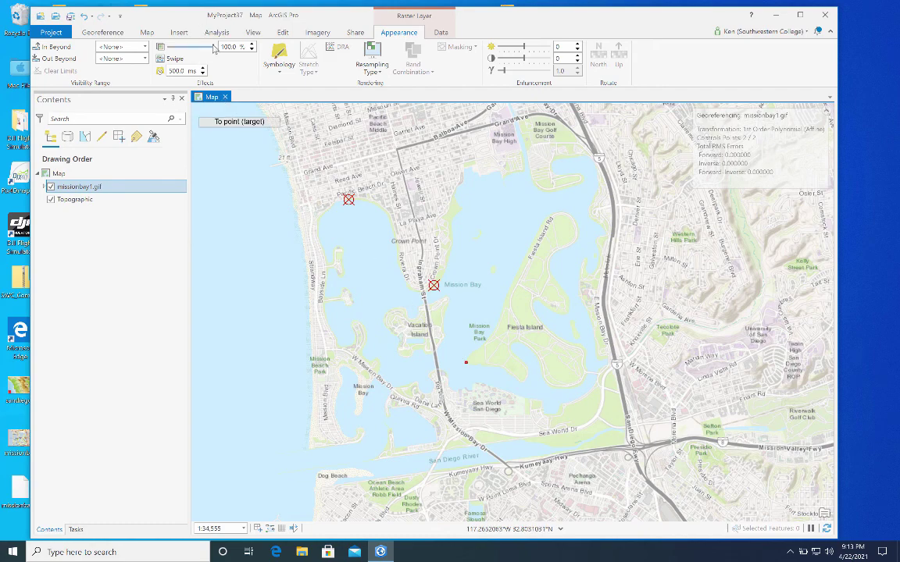
pyautogui.moveTo(212, 48)
pyautogui.mouseDown()
pyautogui.moveTo(141, 50)
pyautogui.moveTo(225, 50)
pyautogui.moveTo(160, 50)
pyautogui.moveTo(216, 50)
pyautogui.mouseUp()
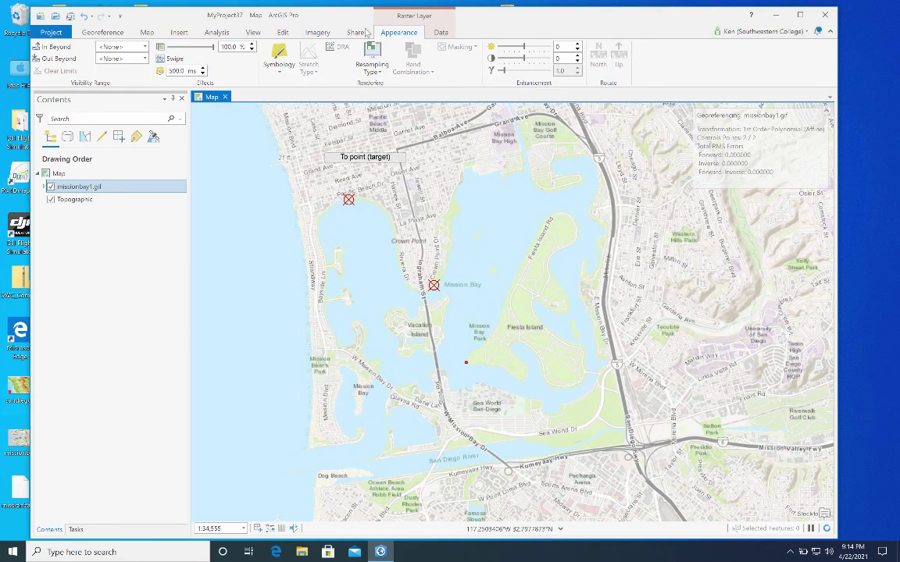
pyautogui.click(116, 34)
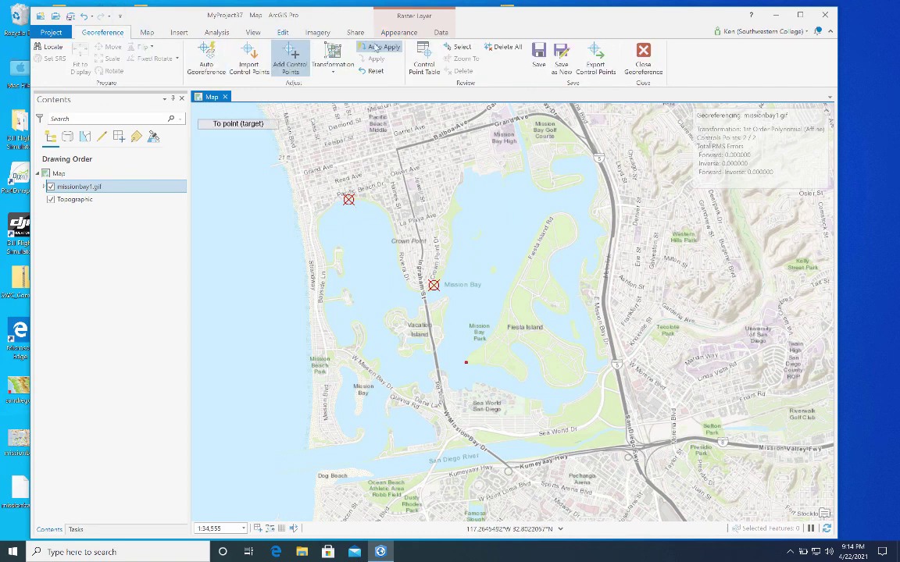
pyautogui.click(394, 32)
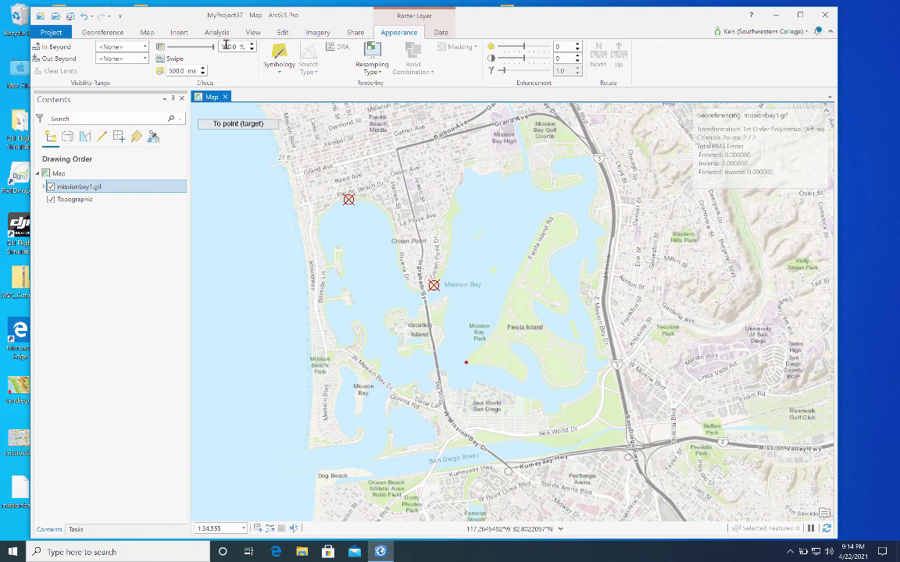
pyautogui.moveTo(214, 48)
pyautogui.mouseDown()
pyautogui.moveTo(158, 49)
pyautogui.moveTo(219, 48)
pyautogui.mouseUp()
# Save the georeferencing of missionbay1.gif and close the georeferencing session.
pyautogui.click(109, 33)
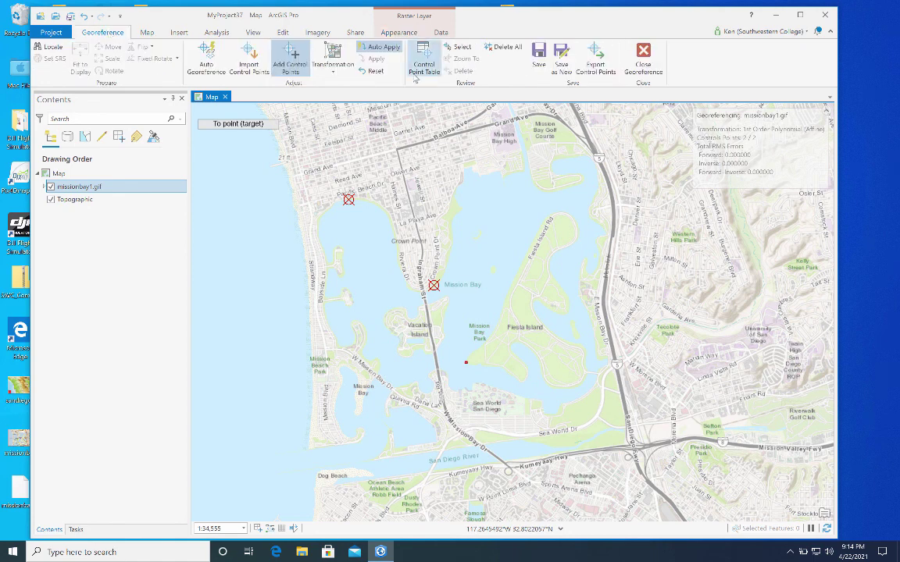
pyautogui.click(537, 56)
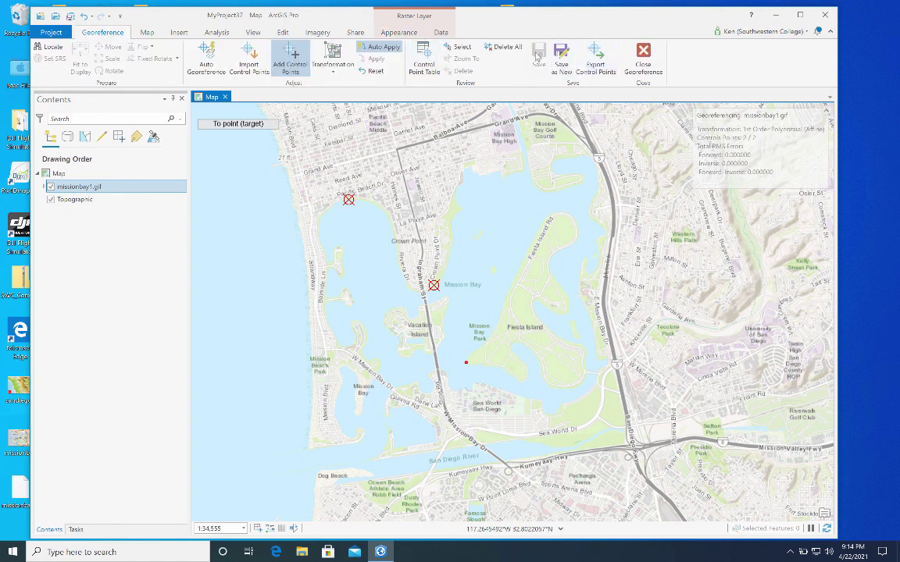
pyautogui.click(643, 57)
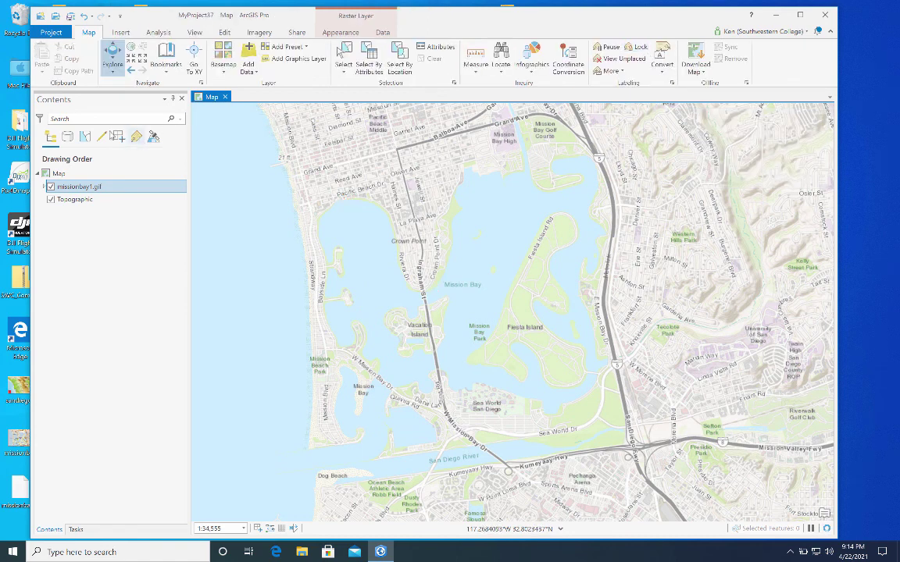
# Set the missionbay1.gif layer's transparency to 0%.
pyautogui.click(343, 35)
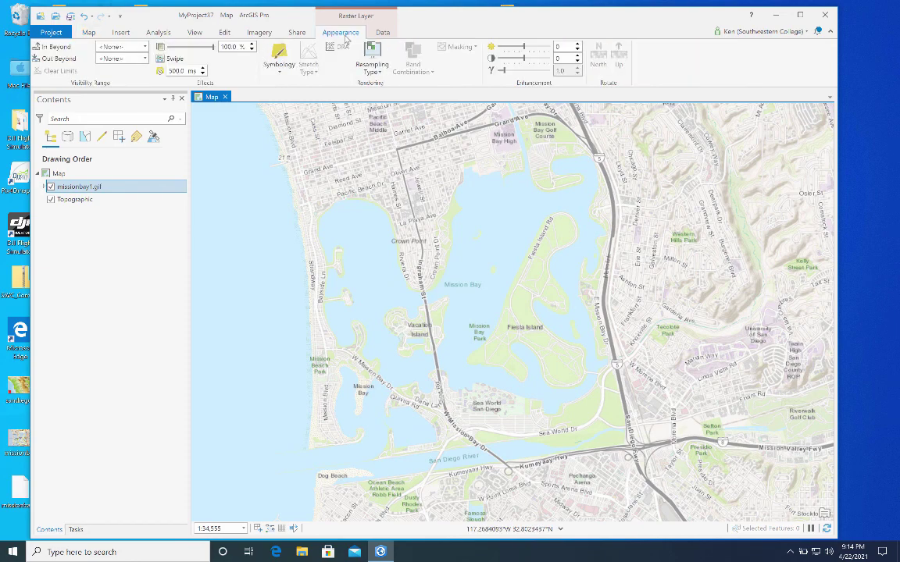
pyautogui.moveTo(214, 48); pyautogui.dragTo(147, 50)
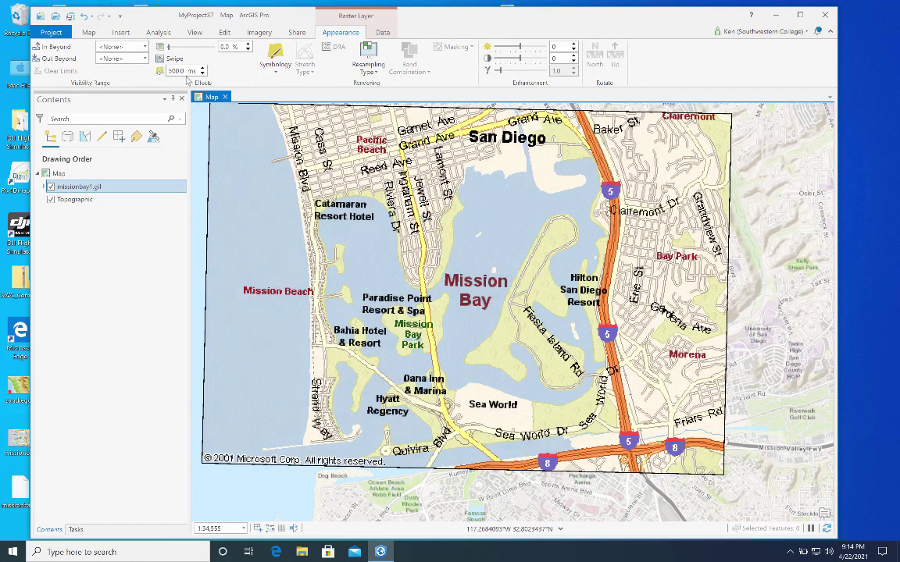
# Check the alignment of the georeferenced missionbay1.gif with the surrounding basemap by toggling its visibility, leaving it on.
pyautogui.click(91, 33)
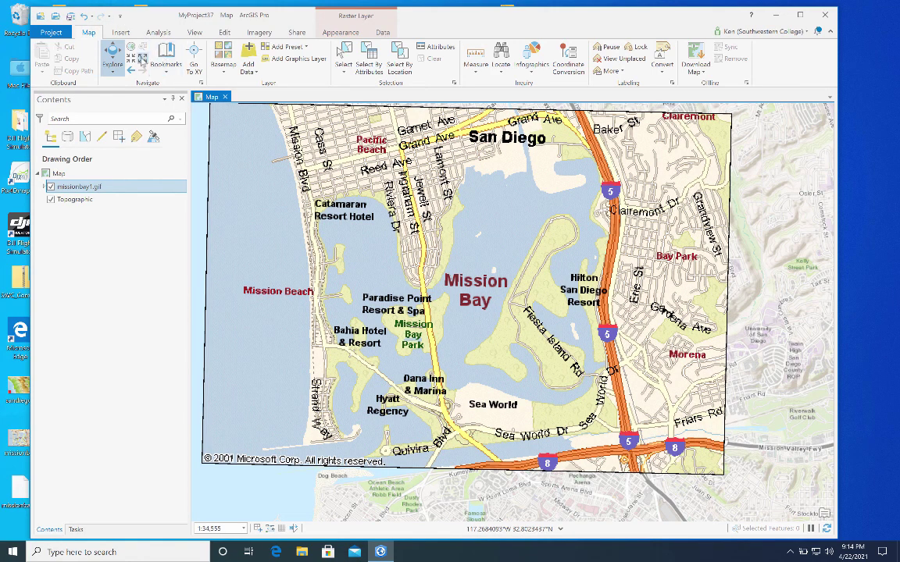
pyautogui.click(142, 60)
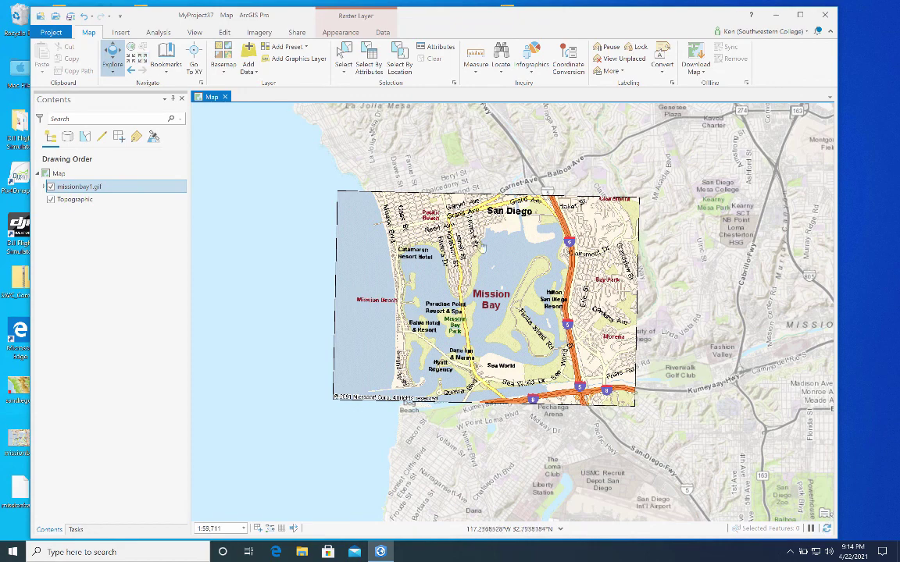
pyautogui.click(50, 188)
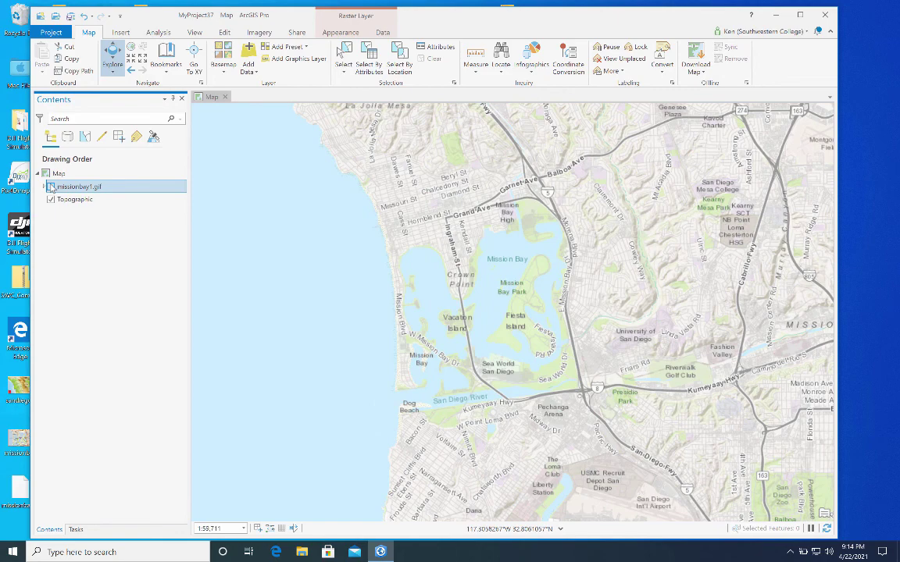
pyautogui.click(50, 187)
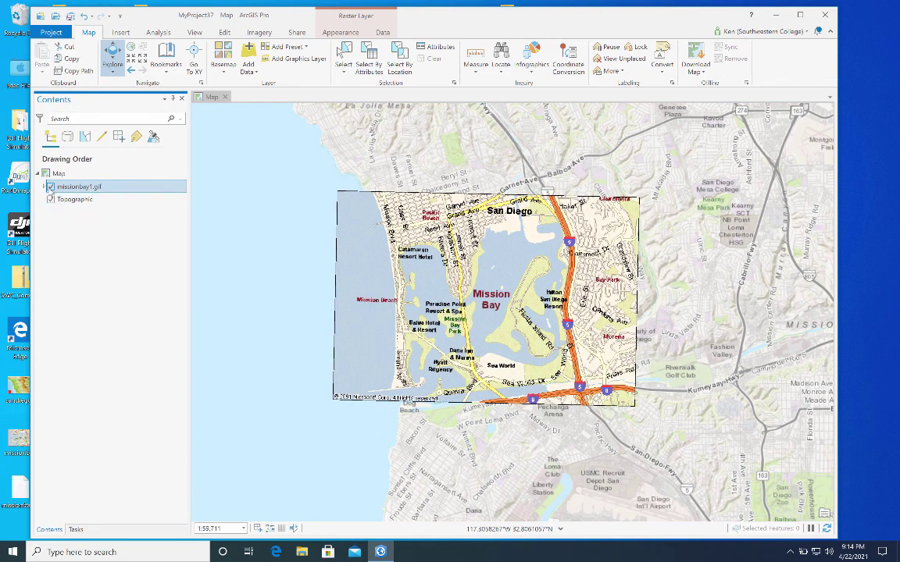
pyautogui.click(50, 187)
pyautogui.click(51, 187)
pyautogui.click(51, 187)
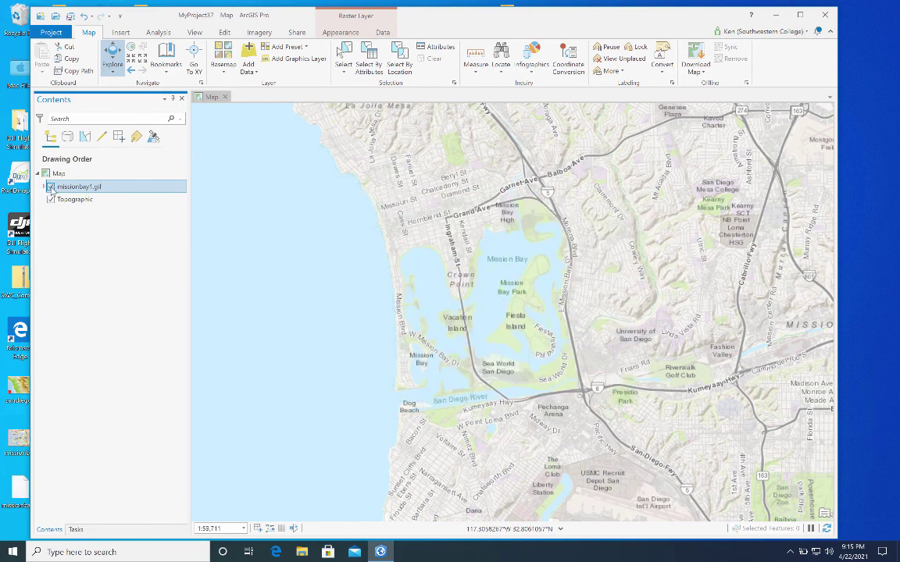
pyautogui.click(50, 187)
pyautogui.click(51, 186)
pyautogui.click(51, 187)
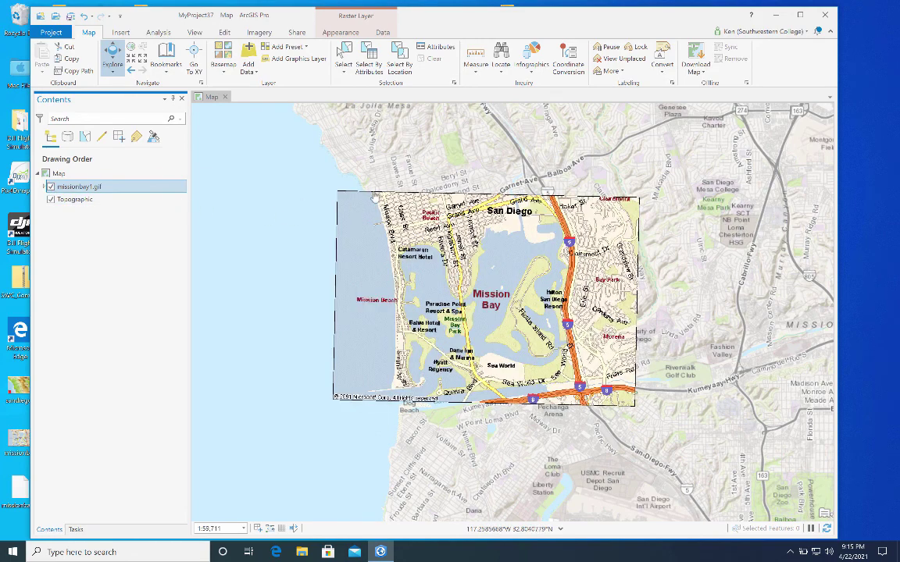
pyautogui.click(50, 187)
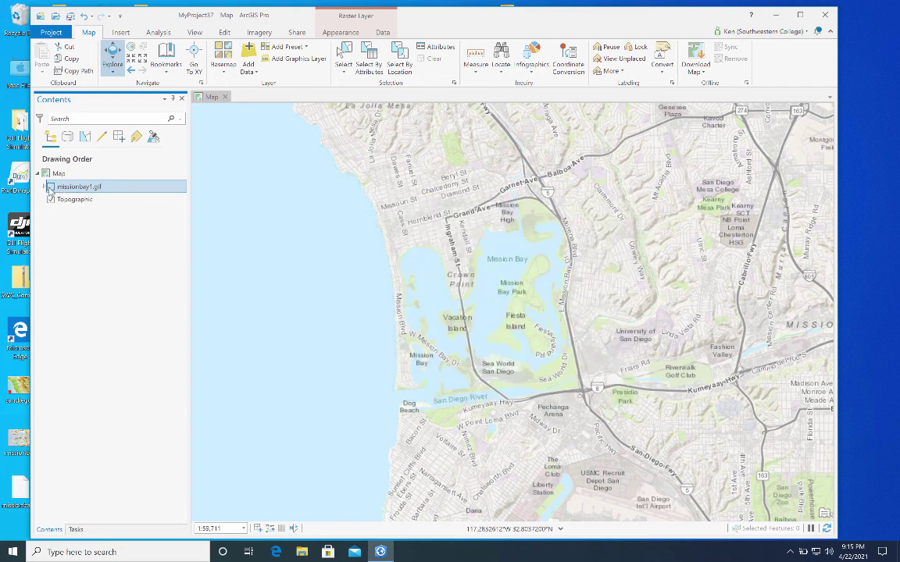
pyautogui.click(50, 187)
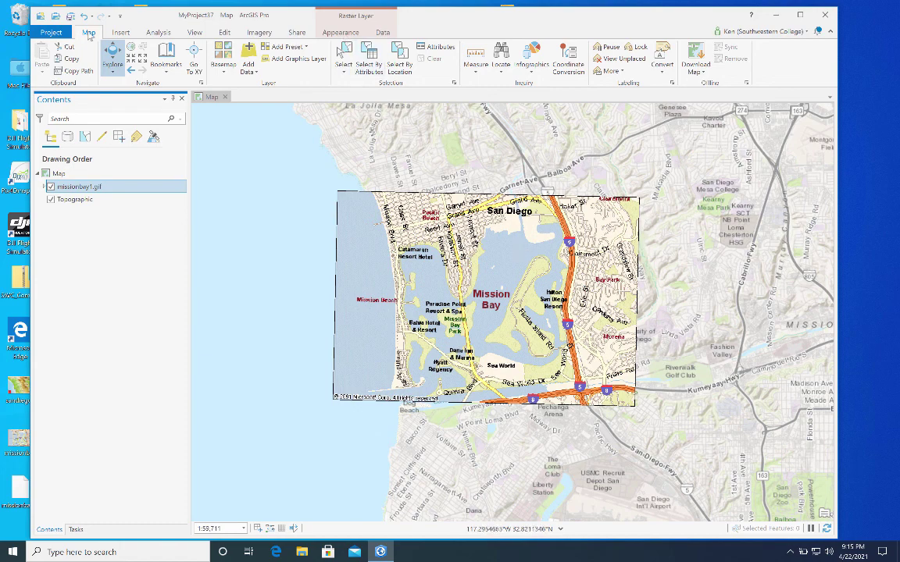
# Add a graphics layer to the map.
pyautogui.click(291, 59)
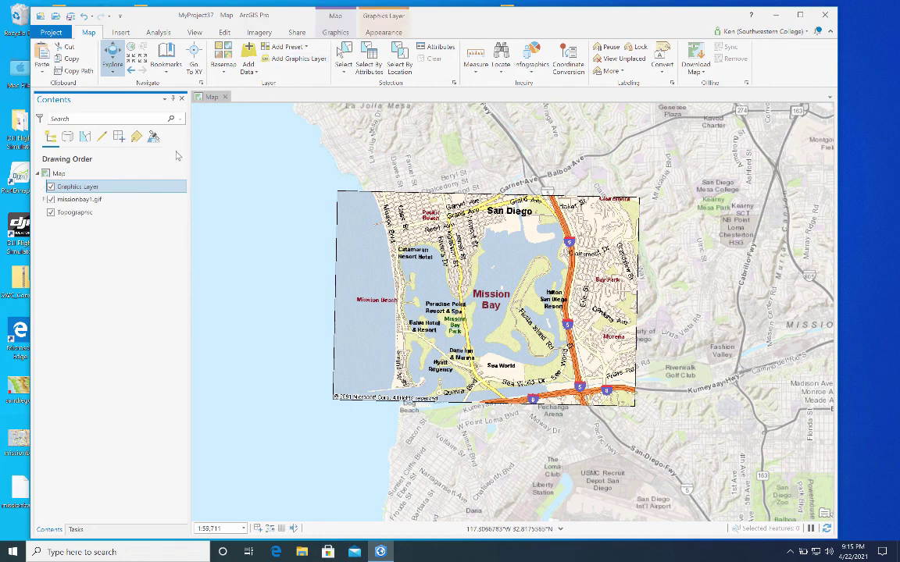
# Place a point graphic in the Graphics Layer on Mission Bay's northeastern shore, below the San Diego label, and set its size to 7 pt.
pyautogui.click(85, 189)
pyautogui.press('Escape')
pyautogui.press('Down')
pyautogui.keyDown('ctrl'); pyautogui.click(94, 187); pyautogui.keyUp('ctrl')
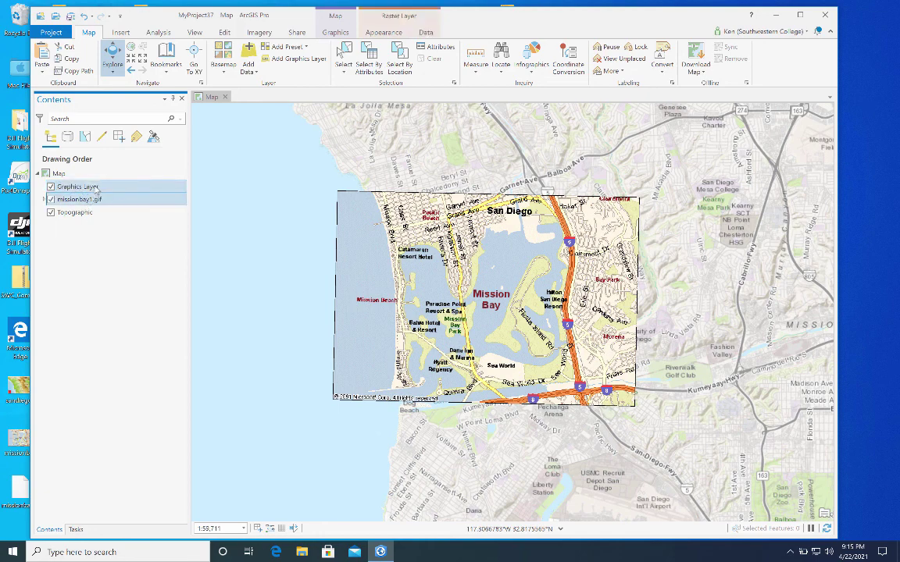
pyautogui.click(95, 188)
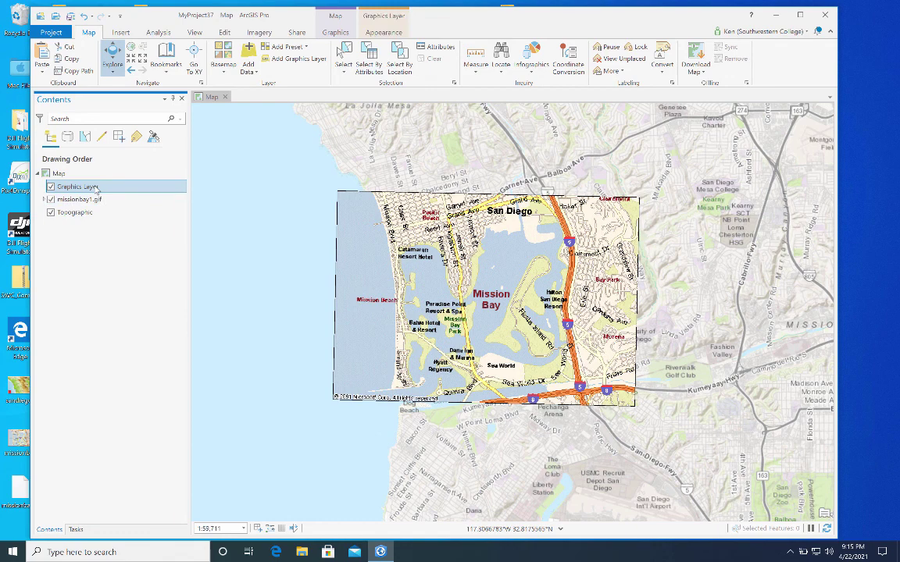
pyautogui.click(335, 33)
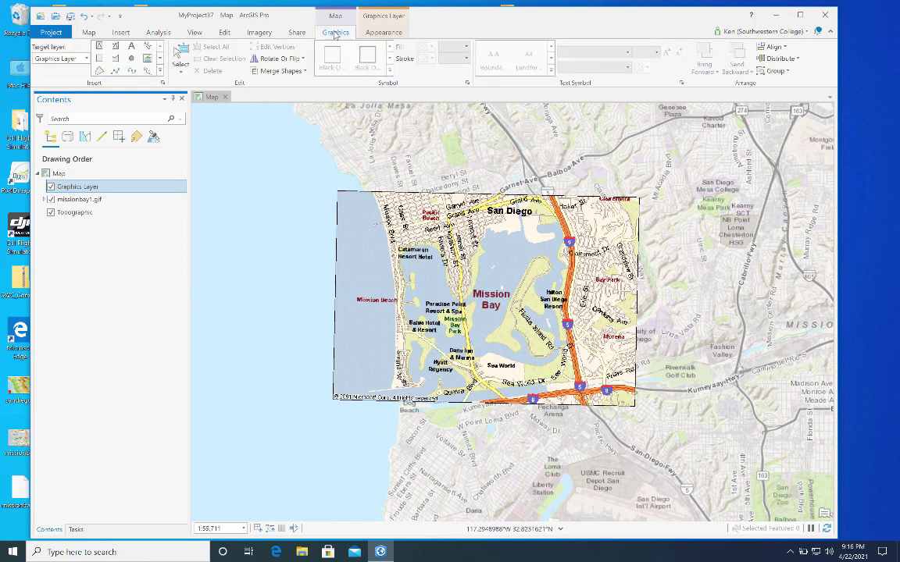
pyautogui.click(133, 60)
pyautogui.click(531, 243)
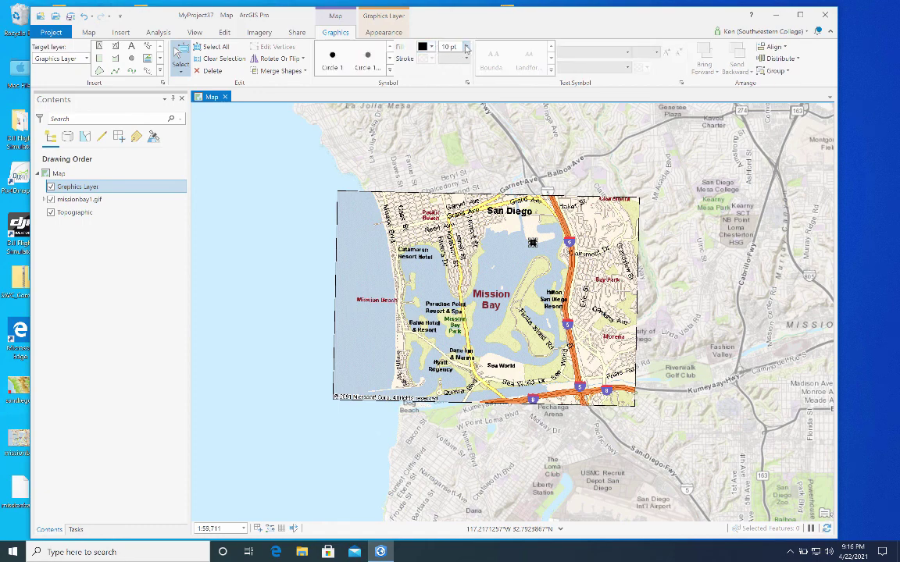
pyautogui.click(466, 48)
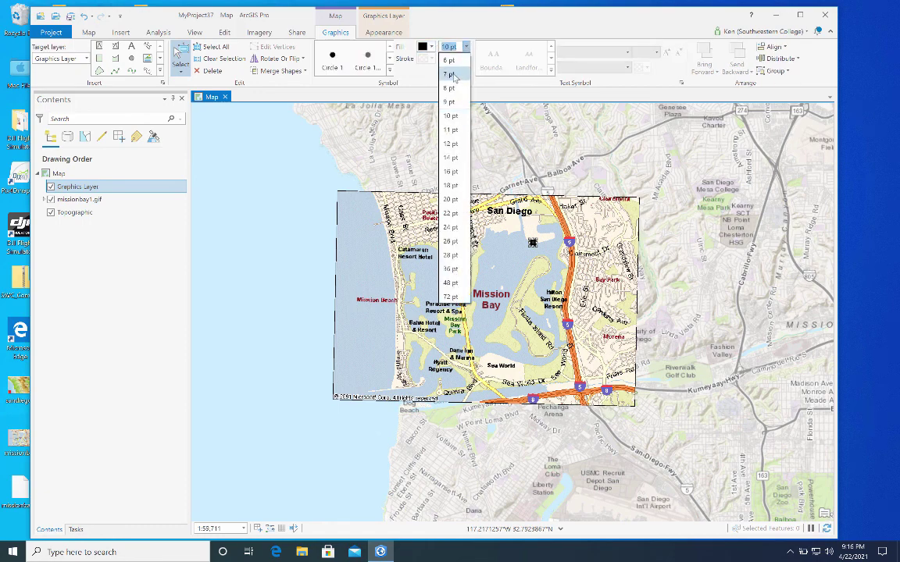
pyautogui.click(452, 74)
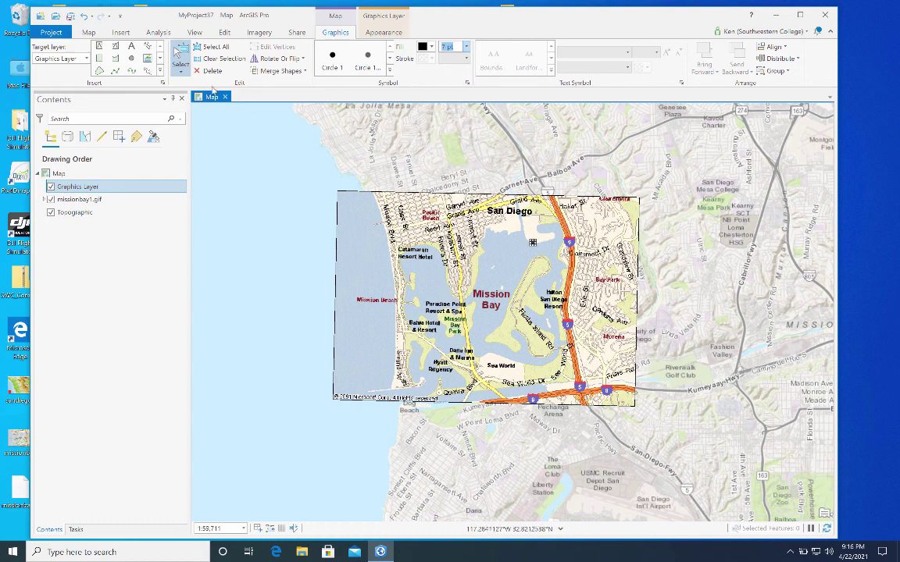
# Add the text graphic "Meet-Up Point" next to the point marker.
pyautogui.click(133, 49)
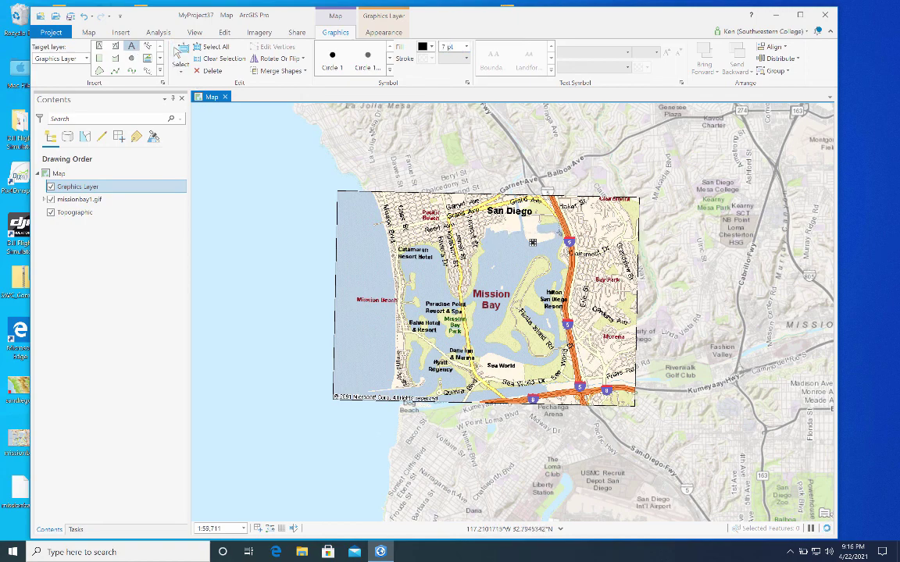
pyautogui.click(533, 243)
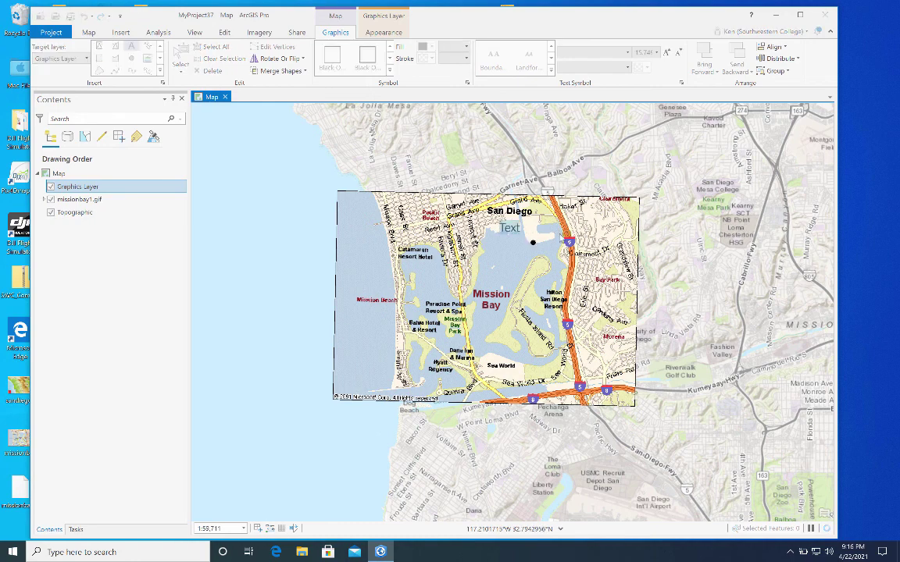
pyautogui.write('Mee')
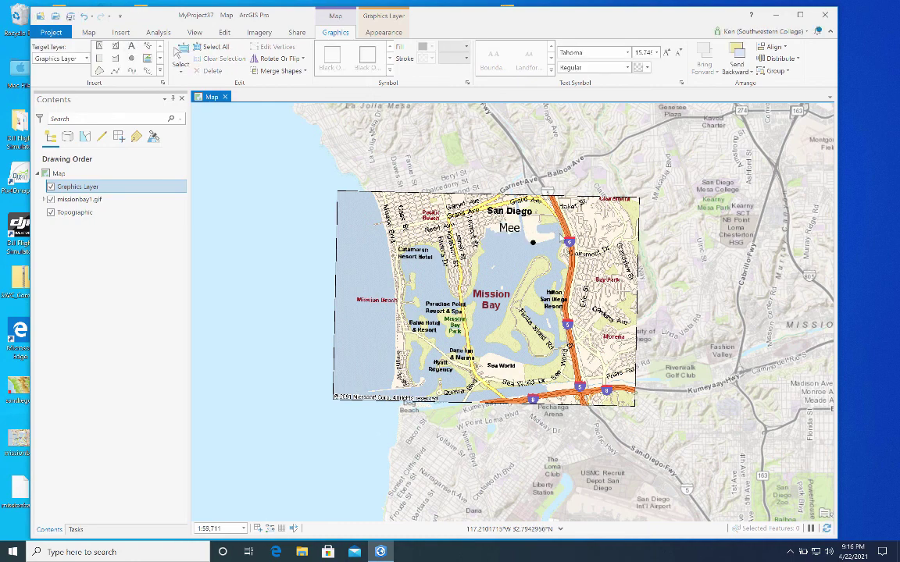
pyautogui.write('t-Up Point')
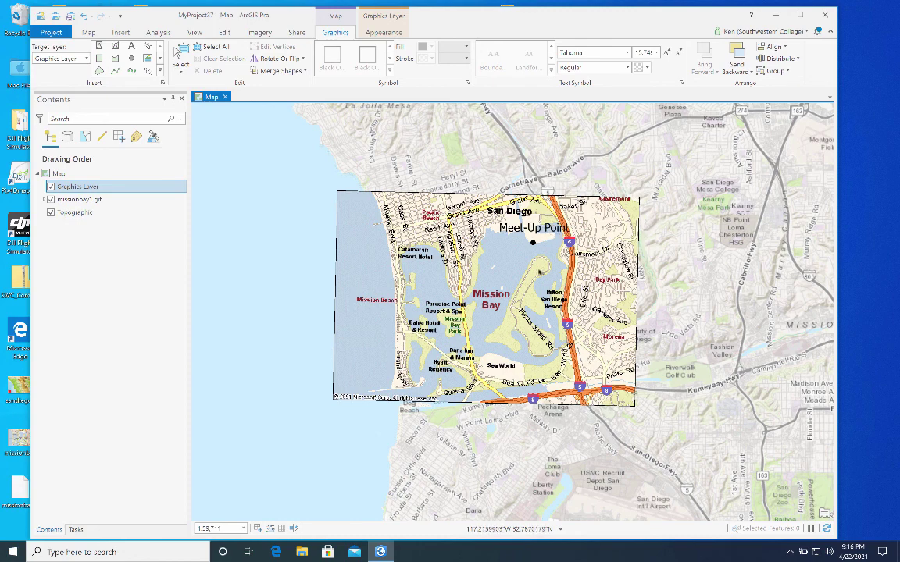
# Move the Meet-Up Point text just below the point marker, set its font size to 12 pt and centre it under the marker.
pyautogui.click(176, 49)
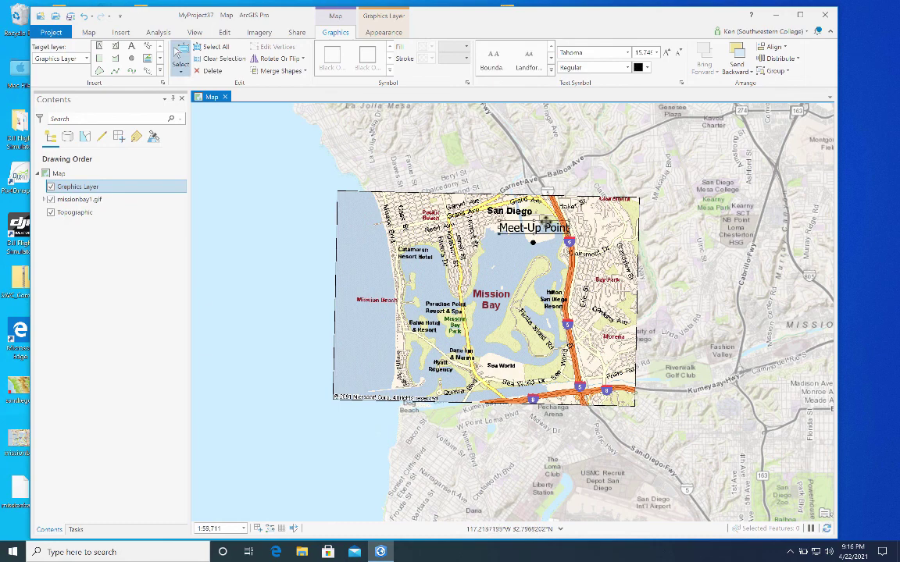
pyautogui.moveTo(545, 222); pyautogui.dragTo(545, 249)
pyautogui.click(593, 167)
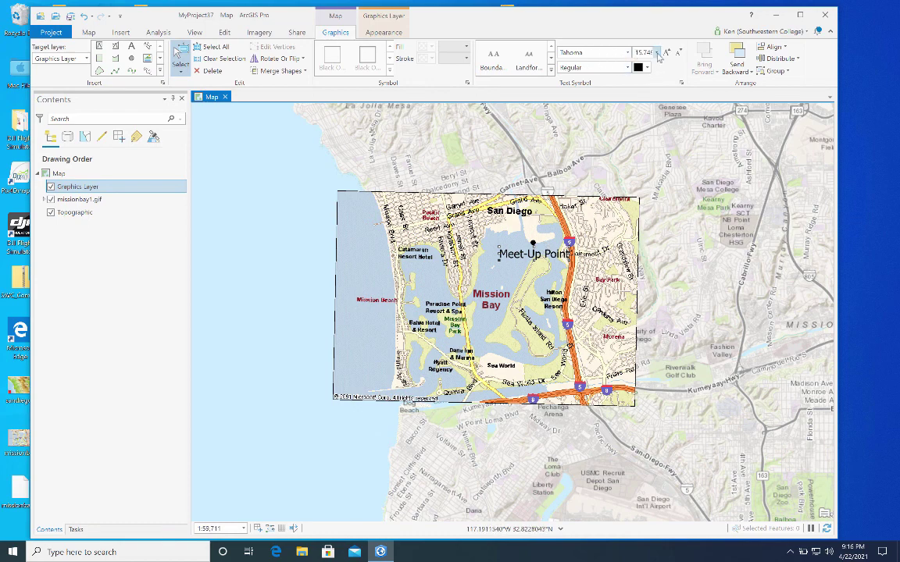
pyautogui.click(657, 52)
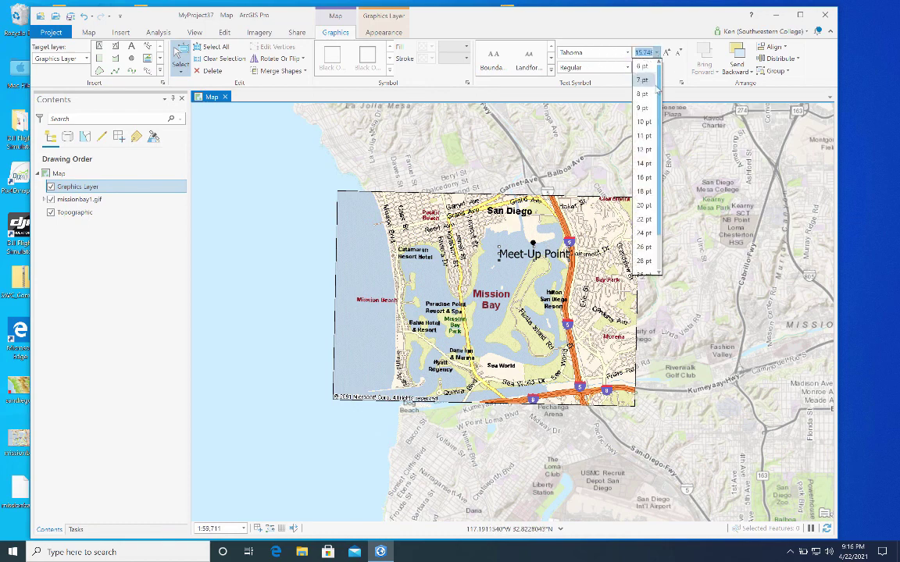
pyautogui.click(646, 147)
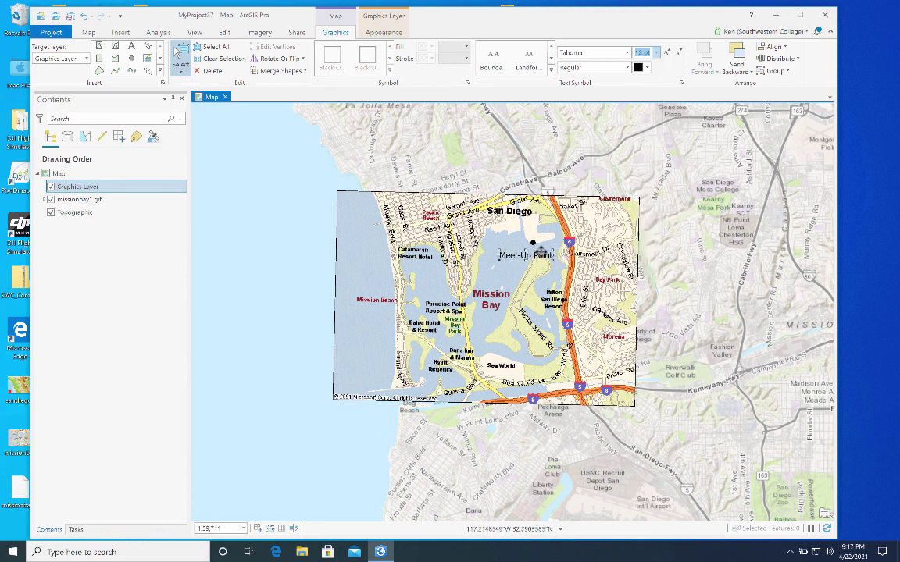
pyautogui.moveTo(542, 252); pyautogui.dragTo(556, 253)
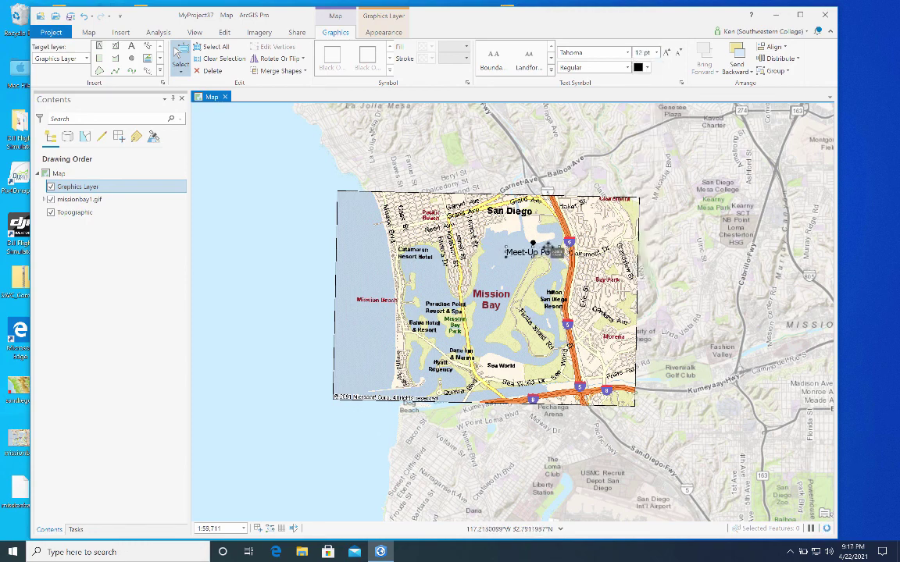
pyautogui.click(588, 164)
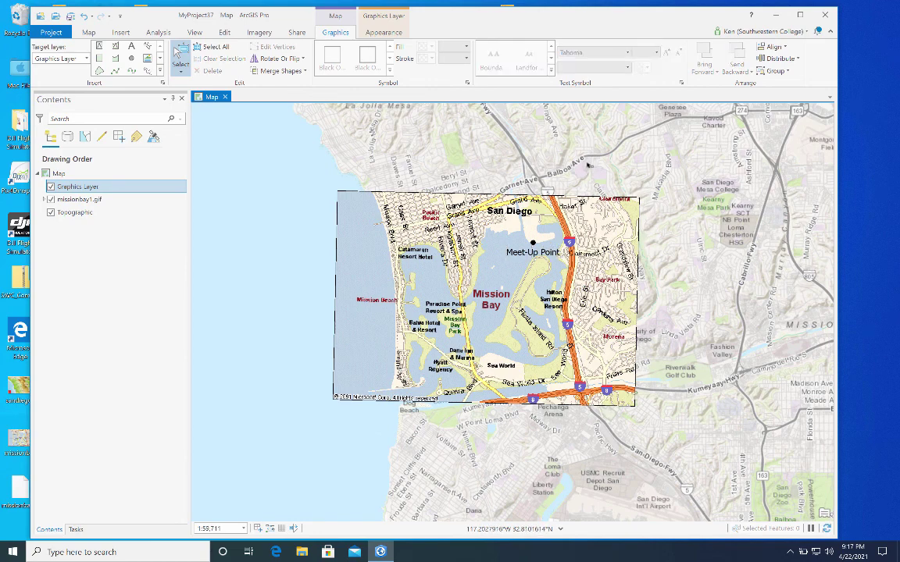
# Toggle the visibility of the Graphics Layer and missionbay1.gif to compare the graphics against each map, leaving both layers on.
pyautogui.click(79, 200)
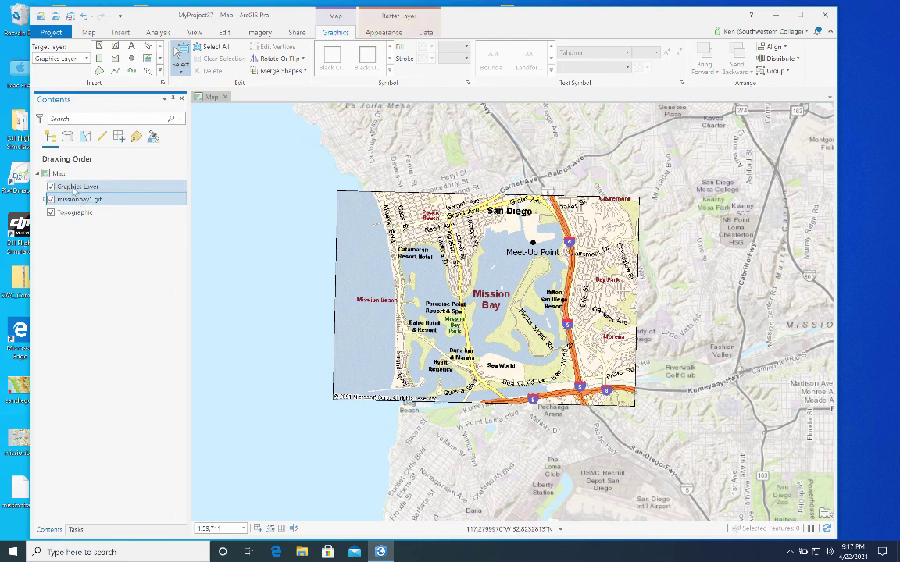
pyautogui.click(51, 188)
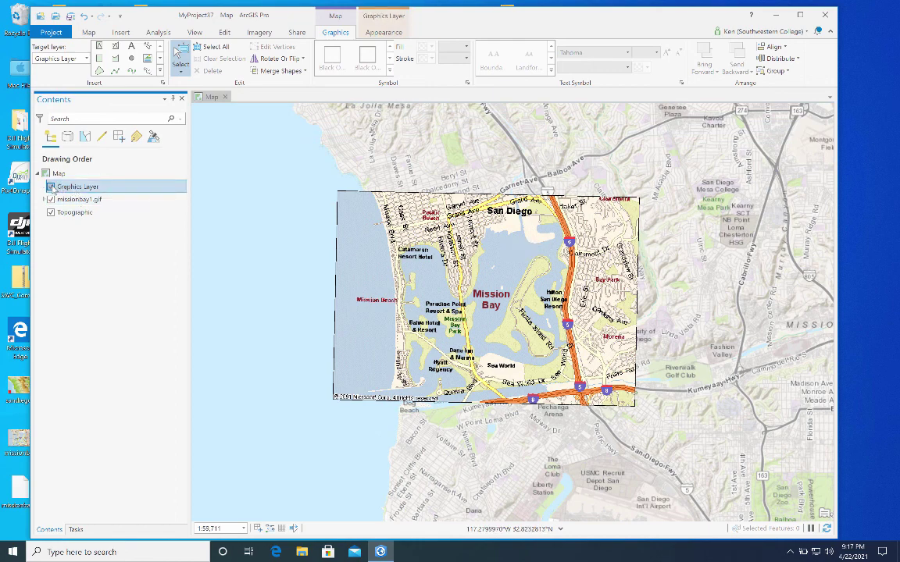
pyautogui.click(51, 188)
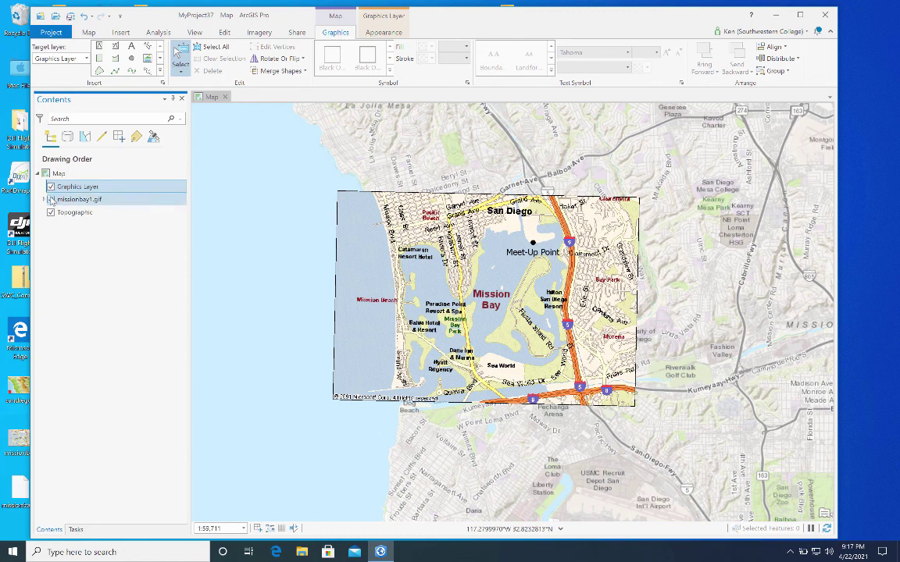
pyautogui.click(50, 200)
pyautogui.click(51, 200)
pyautogui.click(51, 200)
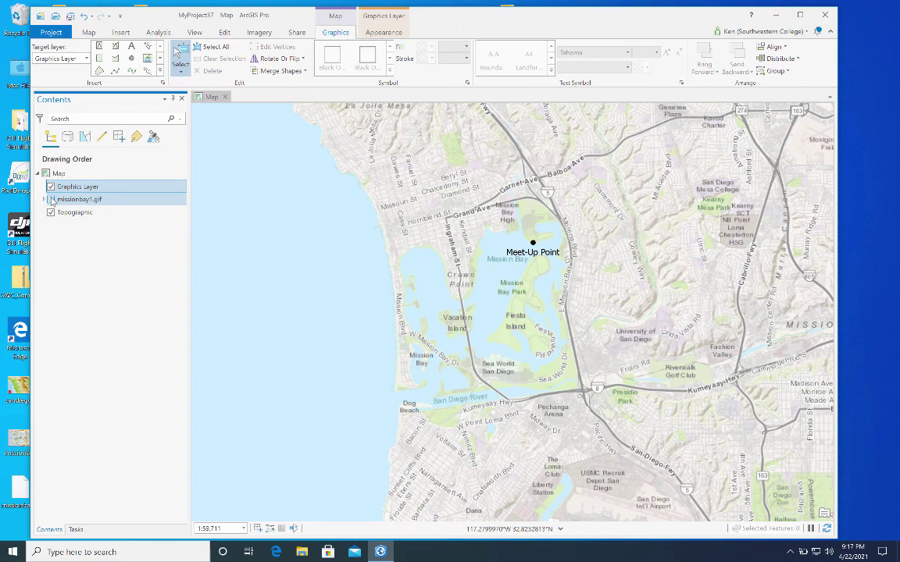
pyautogui.click(51, 200)
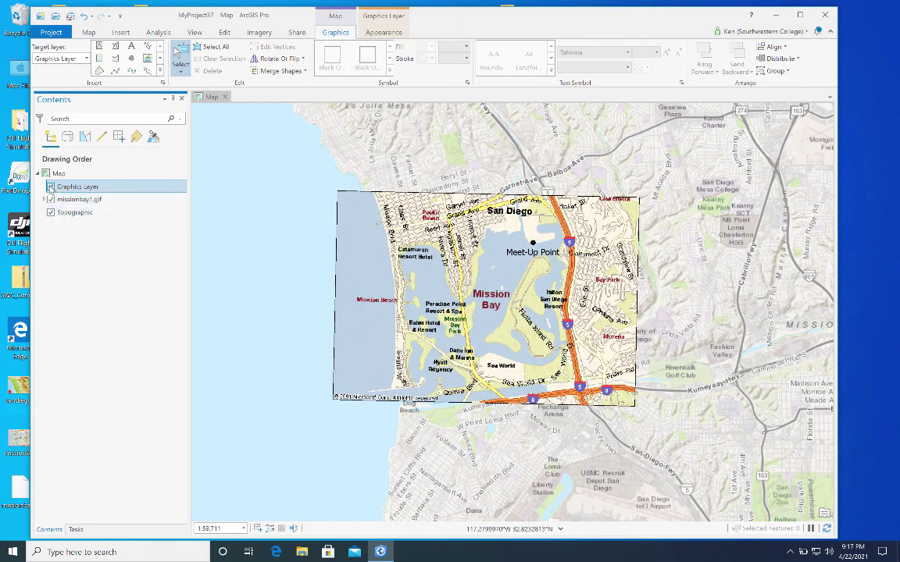
pyautogui.click(51, 187)
# Add a second point graphic to the Graphics Layer on the bay's western shore, just above the Mission Bay label.
pyautogui.click(79, 190)
pyautogui.click(132, 59)
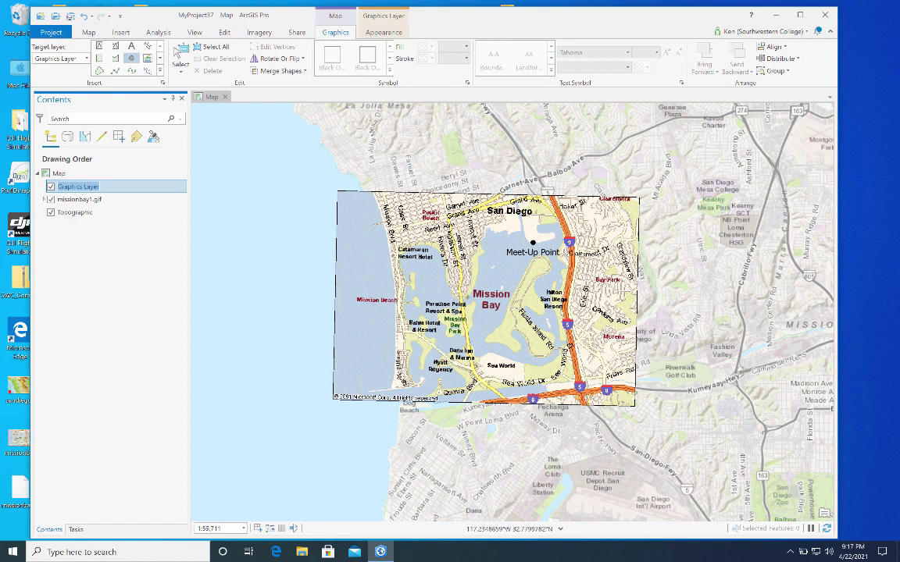
pyautogui.click(477, 280)
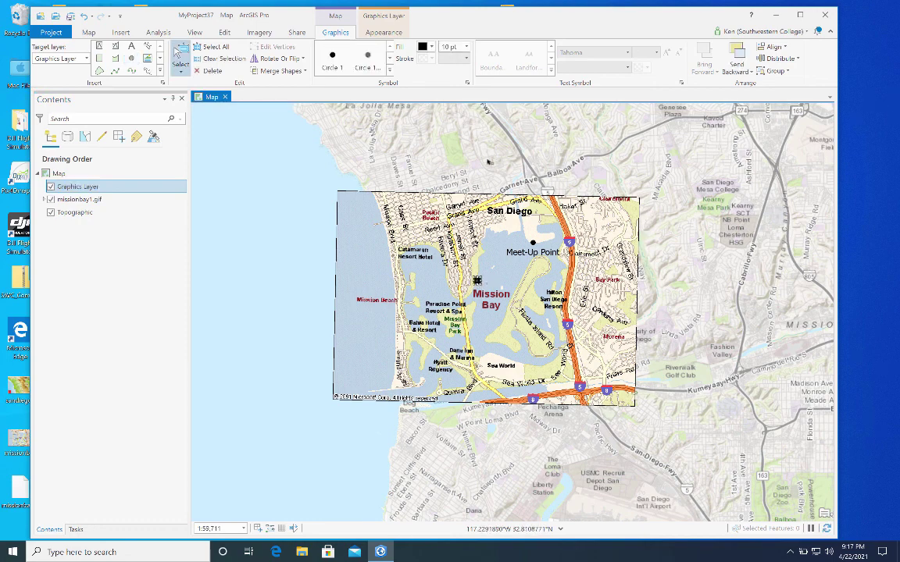
pyautogui.click(316, 189)
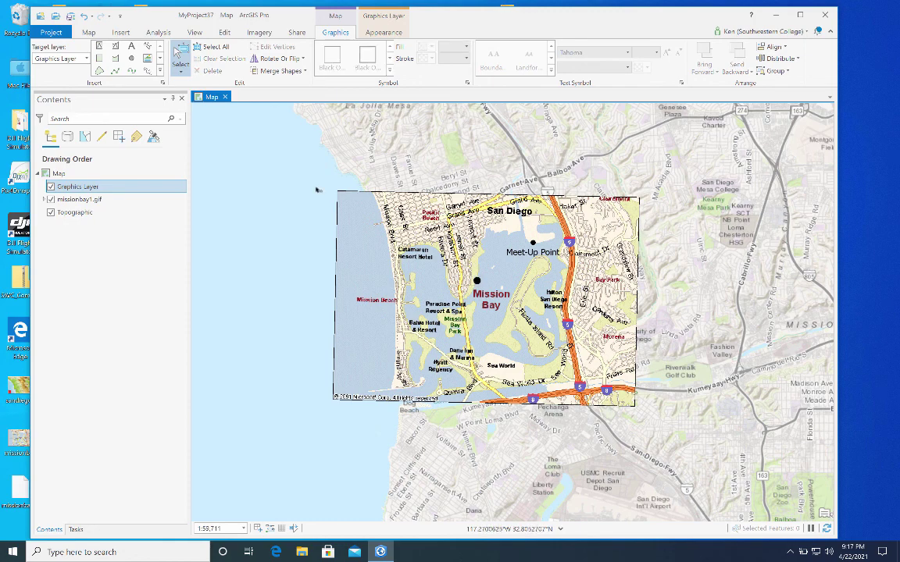
# Check that both point markers and the text belong to the Graphics Layer by toggling its visibility, leaving it on.
pyautogui.click(51, 186)
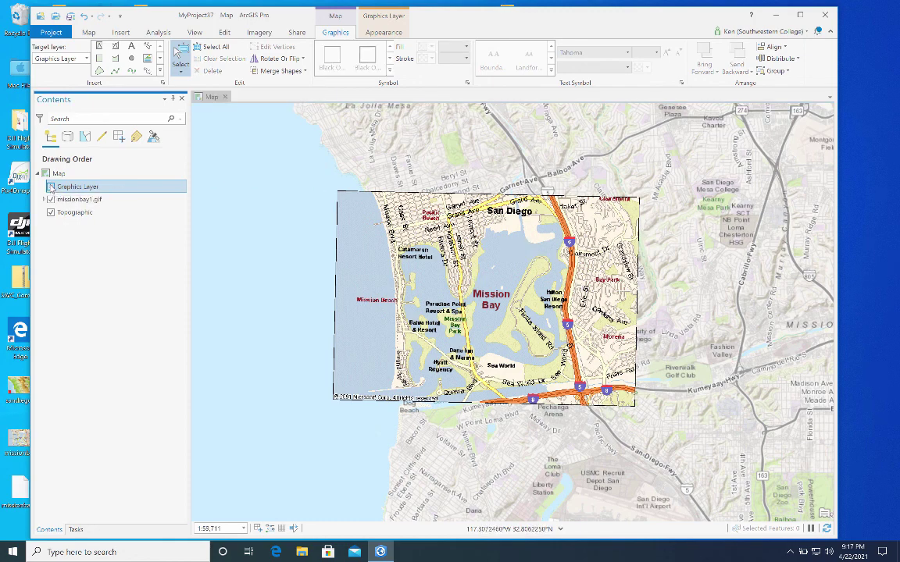
pyautogui.click(51, 187)
pyautogui.click(51, 186)
pyautogui.click(50, 187)
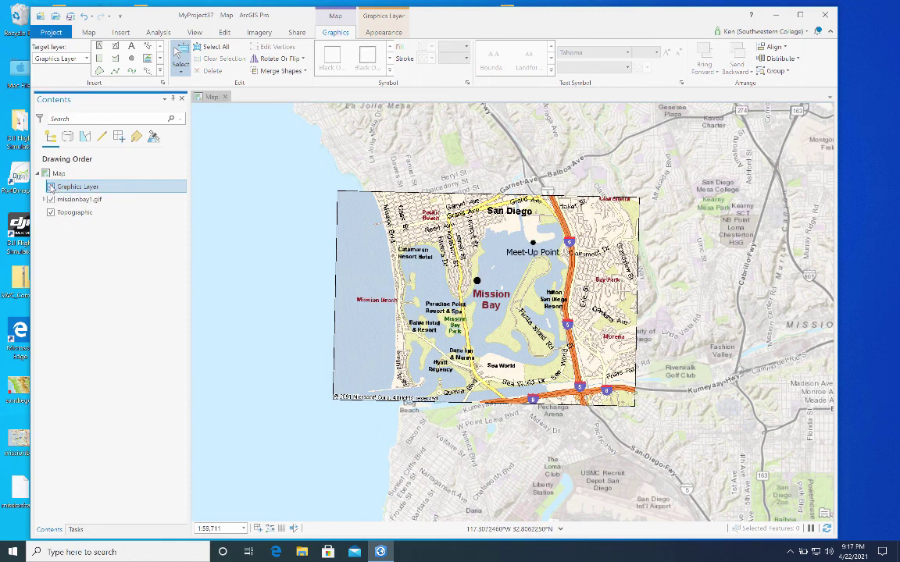